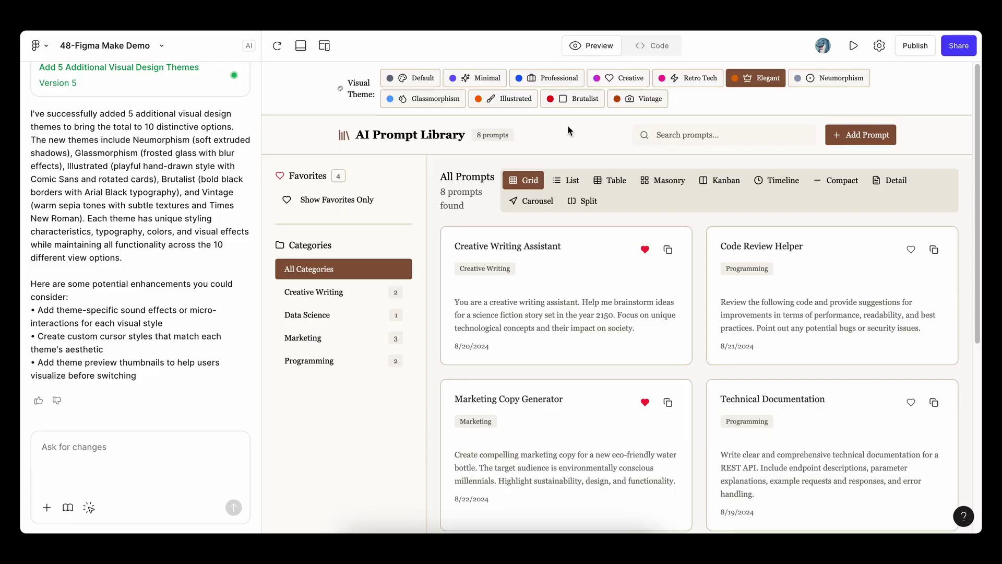
Step: Cycle the prompt library through List, Masonry, Kanban, Timeline and Split layouts
{"action": "left_click", "coordinate": [568, 180]}
{"action": "left_click", "coordinate": [662, 180]}
{"action": "left_click", "coordinate": [714, 182]}
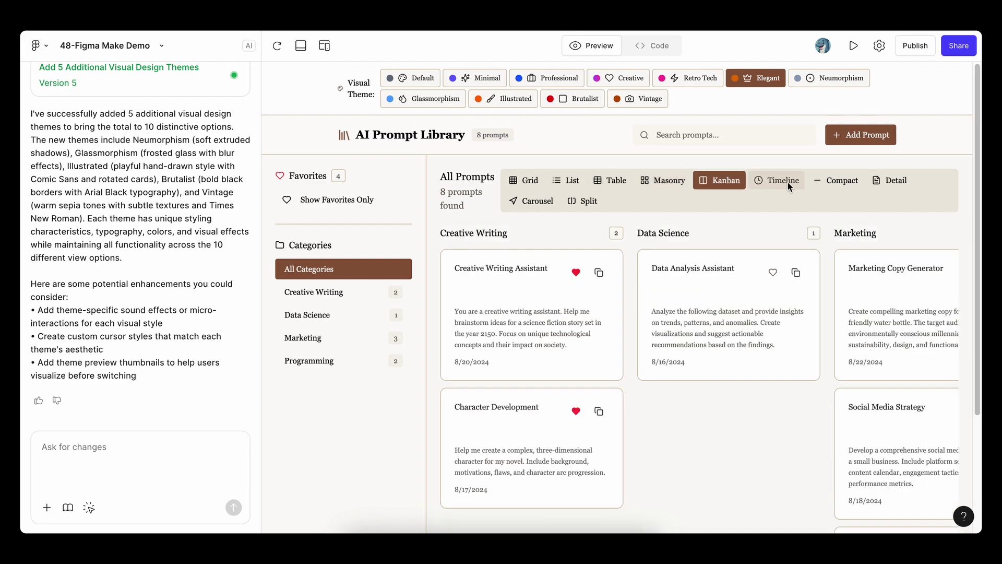
{"action": "left_click", "coordinate": [780, 181]}
{"action": "left_click", "coordinate": [580, 201]}
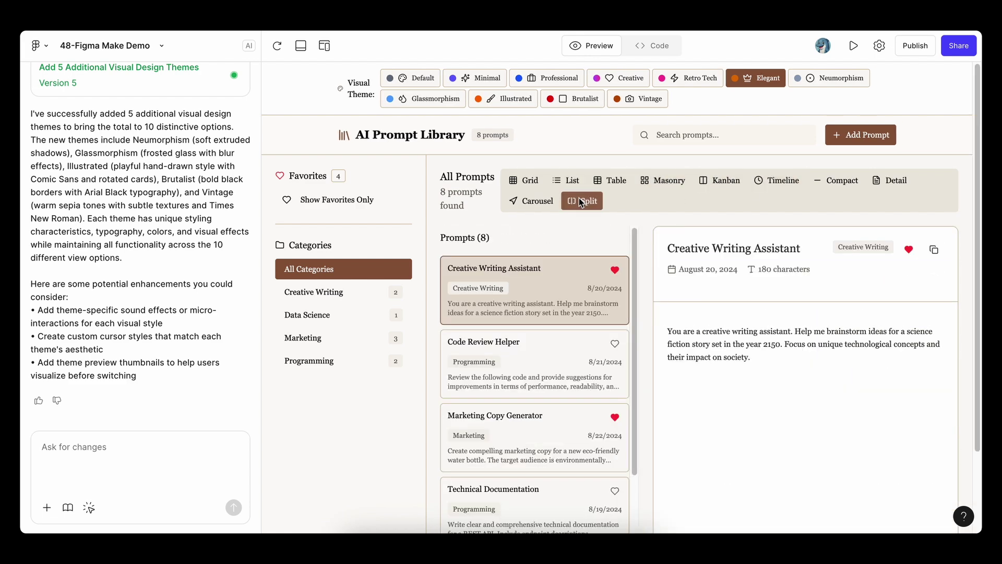
Step: Apply the Default, Minimal, Illustrated and finally the dark Retro Tech themes
{"action": "left_click", "coordinate": [416, 80]}
{"action": "left_click", "coordinate": [472, 79]}
{"action": "left_click", "coordinate": [504, 98]}
{"action": "left_click", "coordinate": [679, 79]}
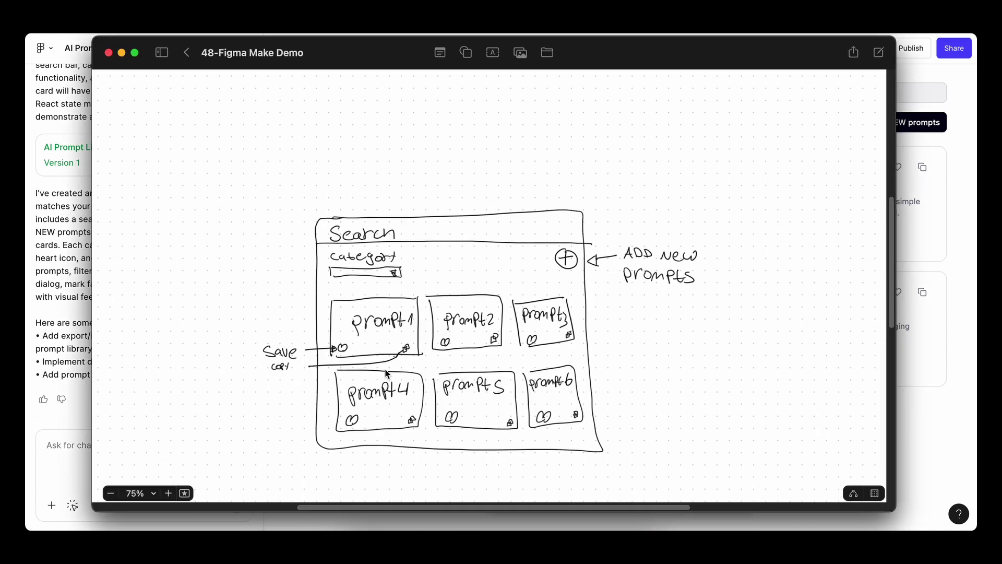
Step: Review the hand-drawn prompt library sketch in Freeform and close the board
{"action": "scroll", "coordinate": [387, 373], "scroll_direction": "down", "scroll_amount": 3}
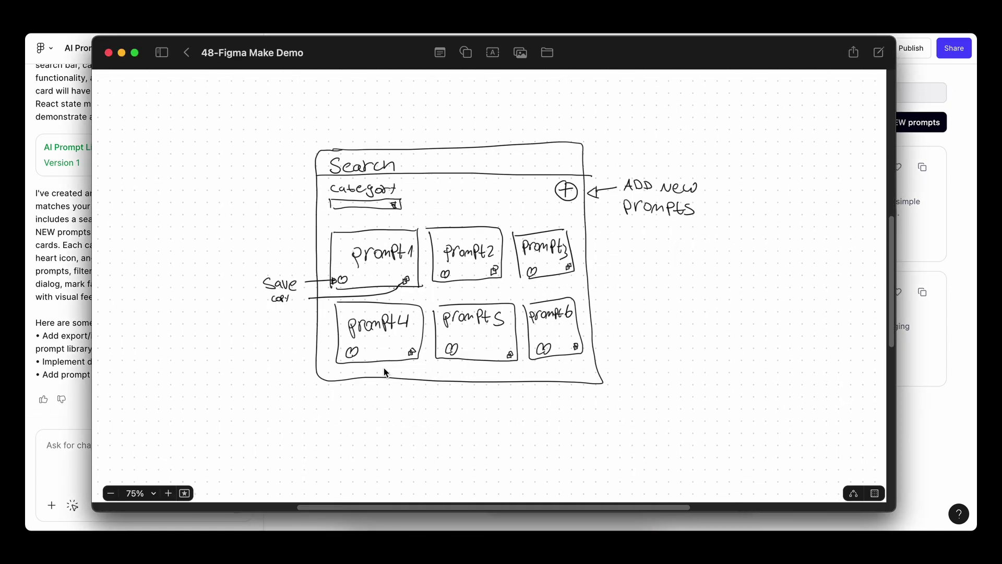
{"action": "left_click", "coordinate": [109, 52]}
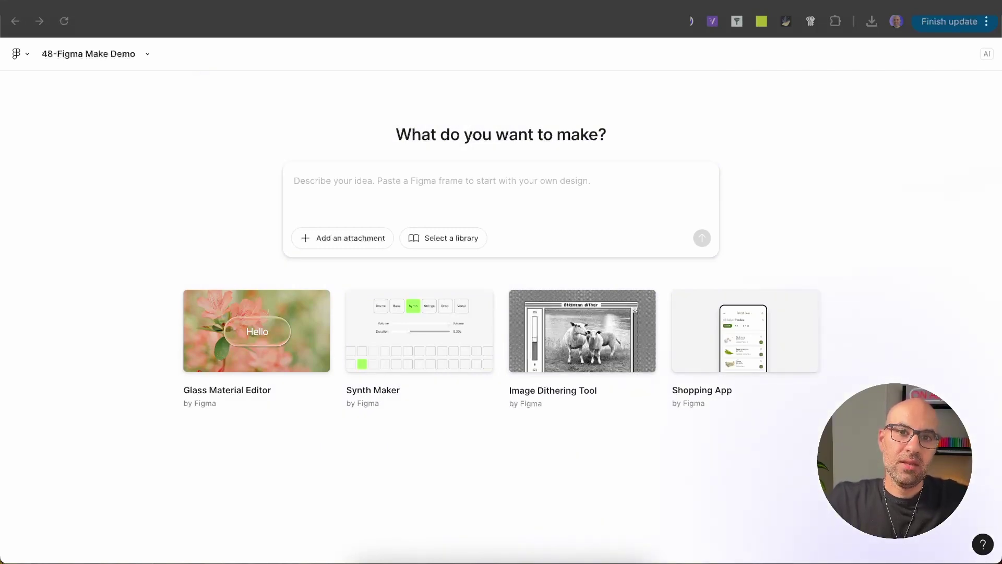
Step: Paste the AI Prompt Library desktop app description and submit it to Figma Make
{"action": "key", "text": "super+v"}
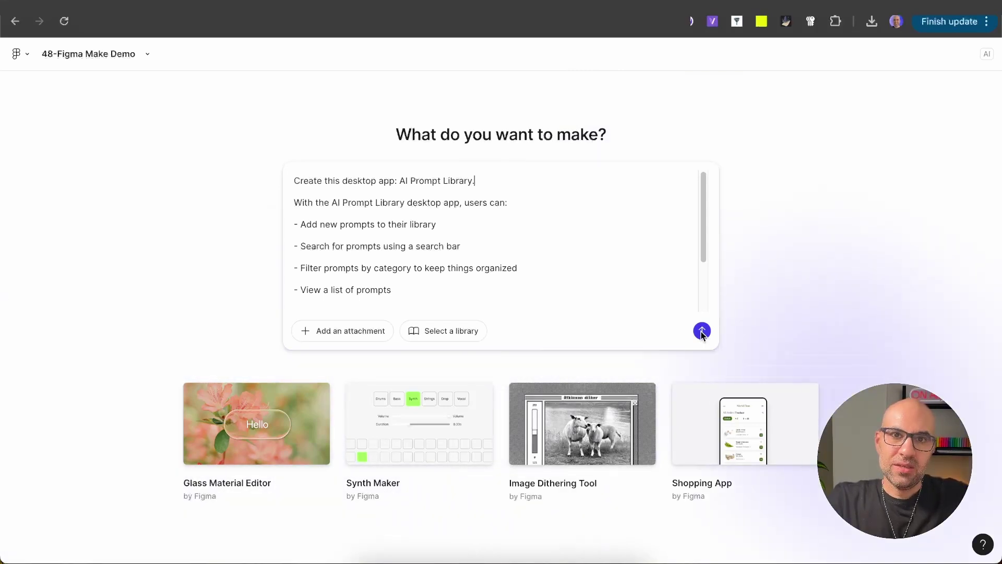
{"action": "left_click", "coordinate": [701, 331]}
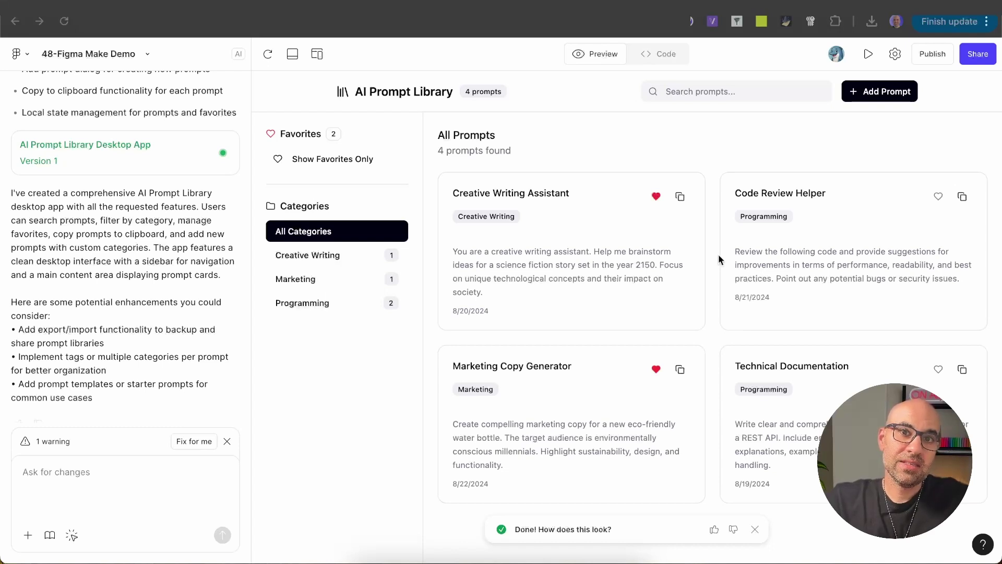
Step: Switch to the Wordtune tab holding the next prompt draft
{"action": "key", "text": "ctrl+Tab"}
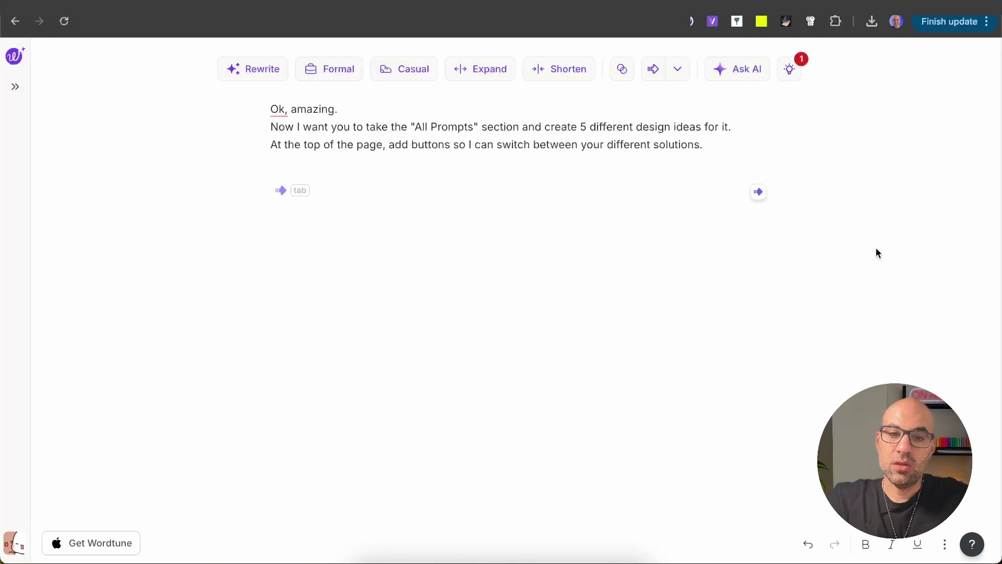
Step: Send the Wordtune request for five All Prompts design ideas to Figma Make's chat
{"action": "left_click_drag", "start_coordinate": [722, 145], "coordinate": [252, 103]}
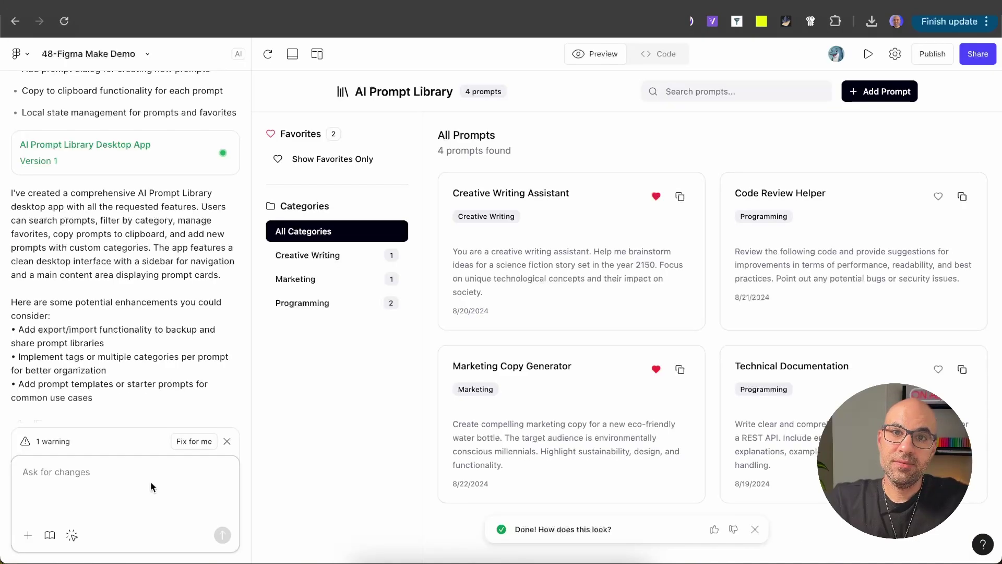
{"action": "type", "text": "Ok, amazing. Now I want you to take the \"All Prompts\" section and create 5 different design ideas for it. At the top of the page, add buttons so I can switch between your different solutions."}
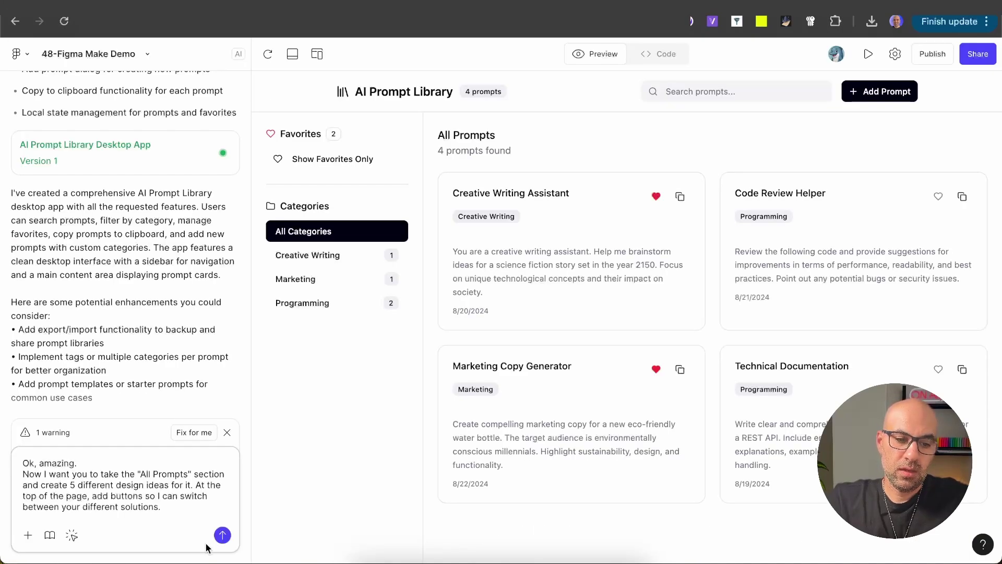
{"action": "left_click", "coordinate": [219, 536]}
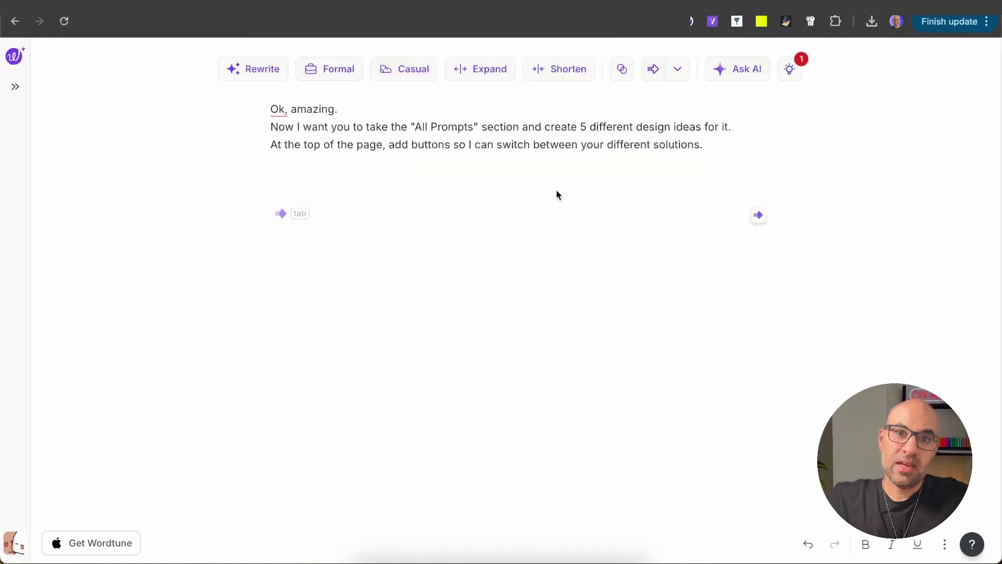
{"action": "left_click_drag", "start_coordinate": [725, 141], "coordinate": [269, 145]}
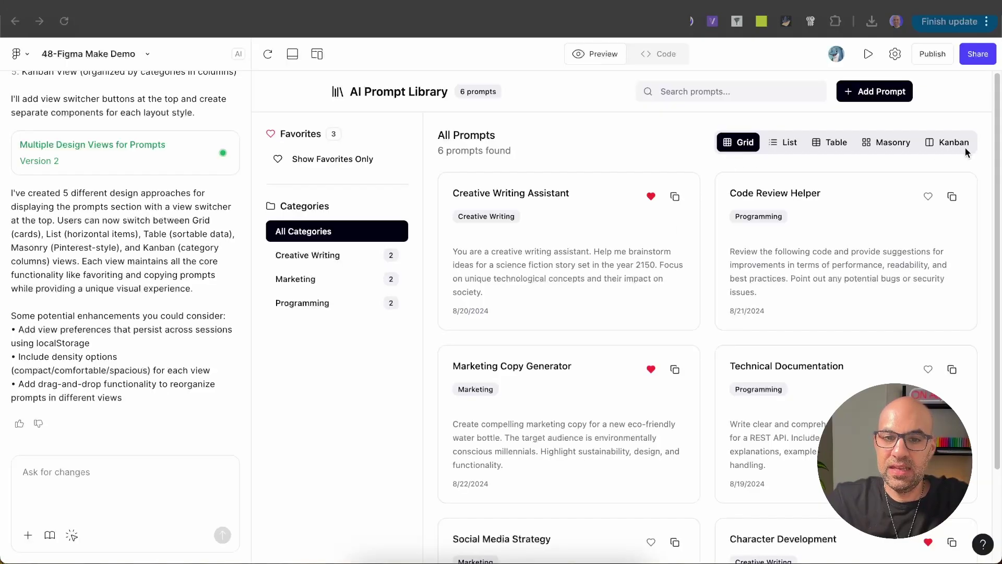
{"action": "left_click", "coordinate": [785, 144]}
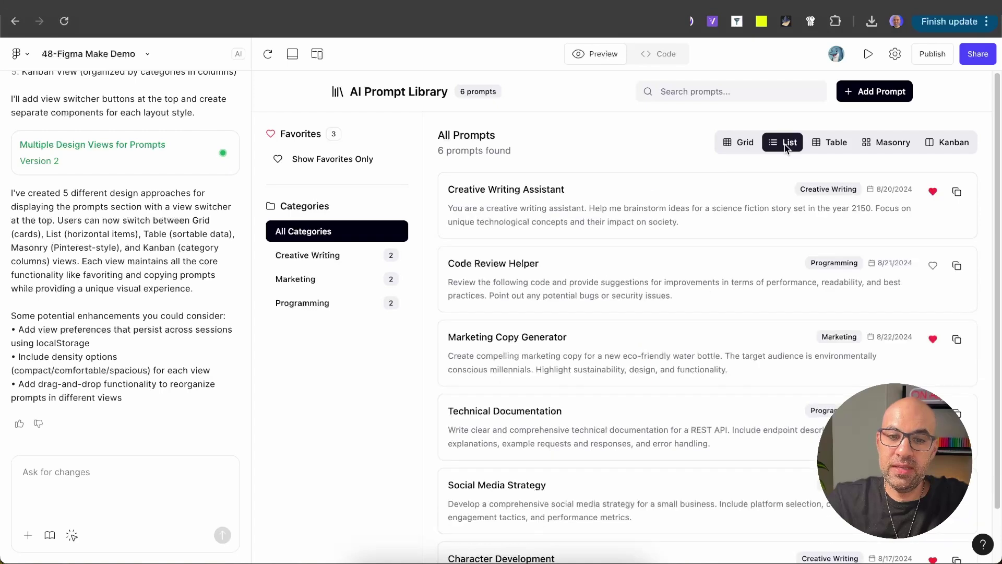
{"action": "left_click", "coordinate": [836, 144]}
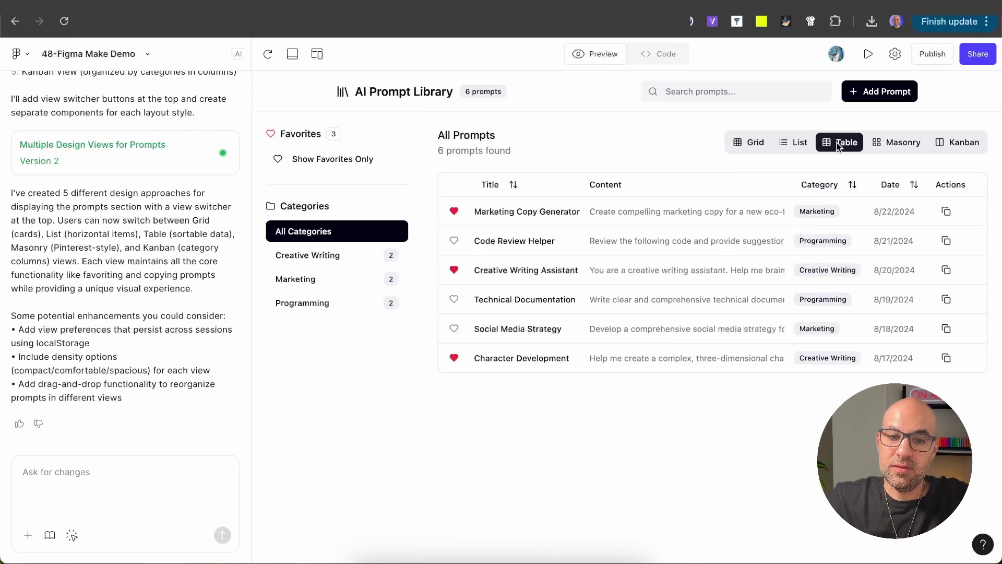
{"action": "left_click", "coordinate": [889, 148]}
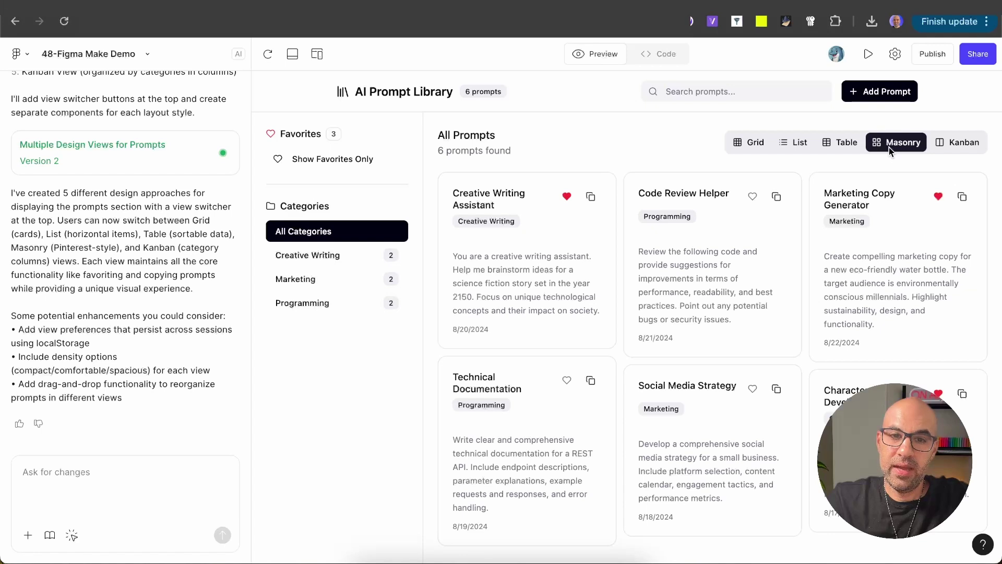
{"action": "left_click", "coordinate": [945, 149]}
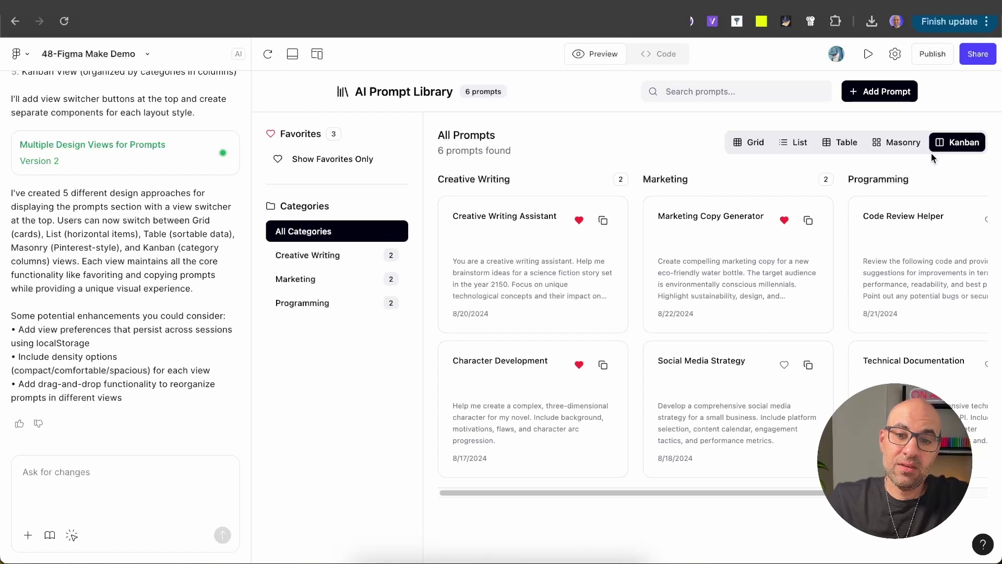
{"action": "left_click", "coordinate": [747, 146]}
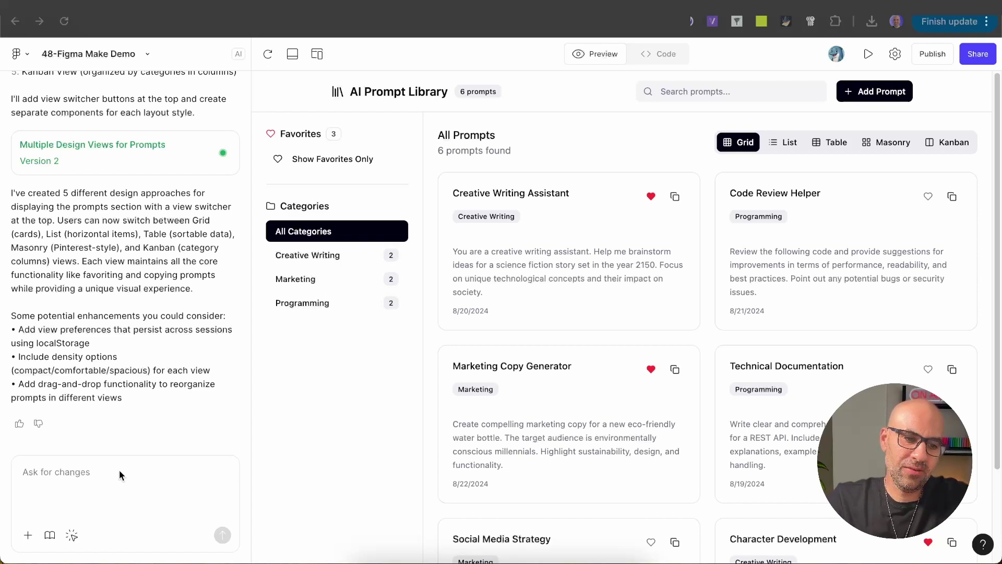
Step: Paste and send the request for five more view options
{"action": "type", "text": "Ok, amazing. Now add 5 more options. Add them to the 5 options you created. At the end I will have 10 options"}
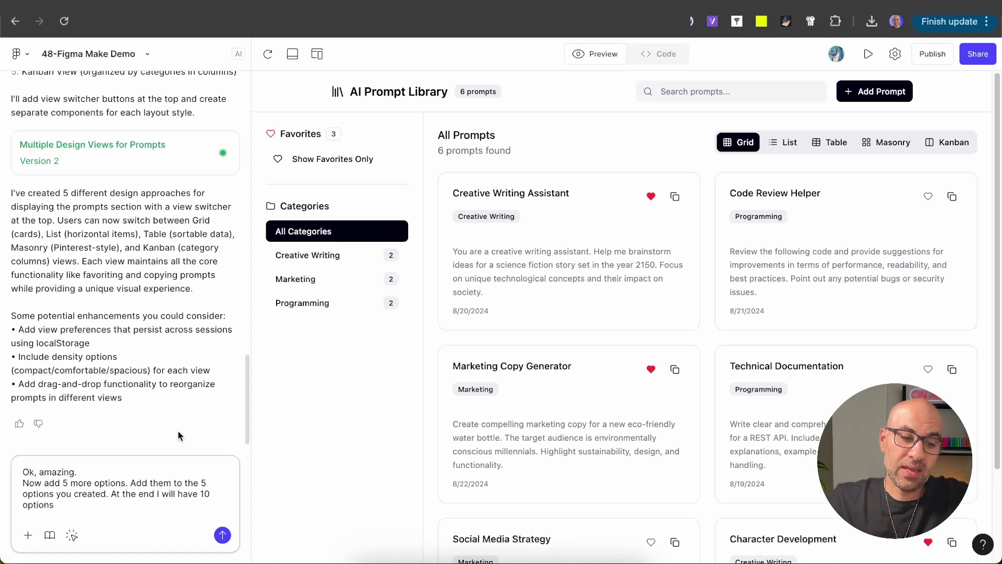
{"action": "left_click", "coordinate": [223, 535]}
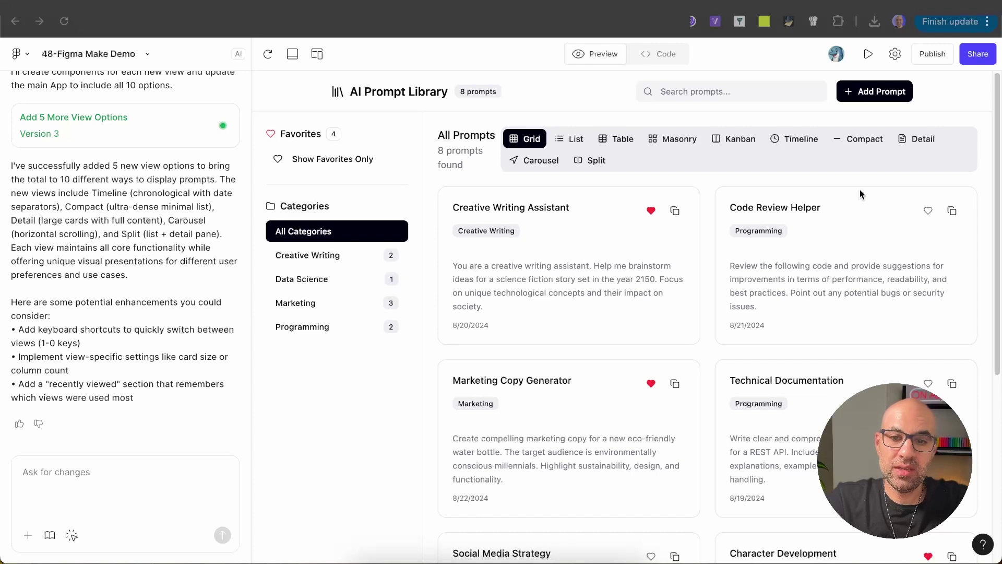
Step: Try the new Timeline, Compact, Detail and Carousel views
{"action": "left_click", "coordinate": [803, 141]}
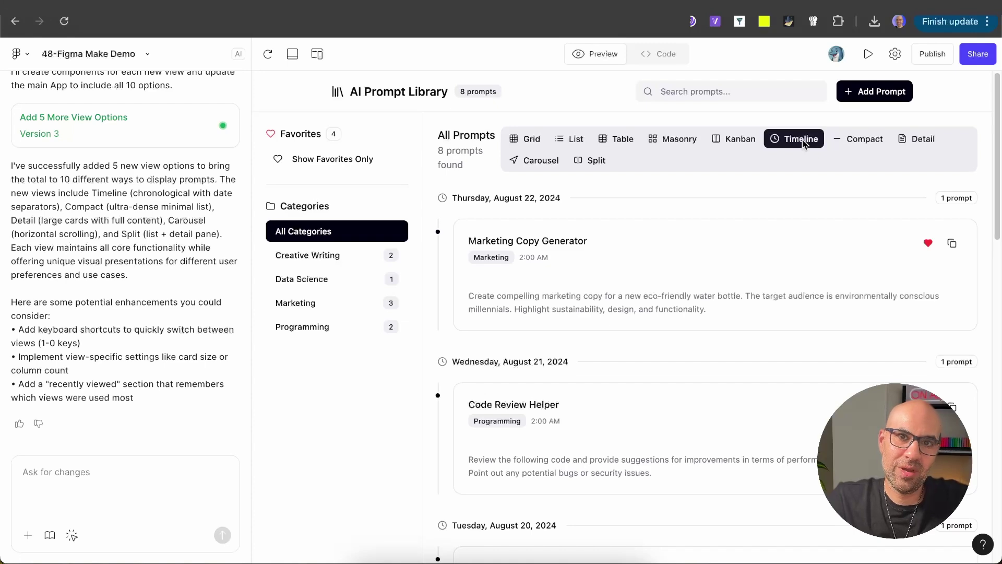
{"action": "left_click", "coordinate": [864, 139]}
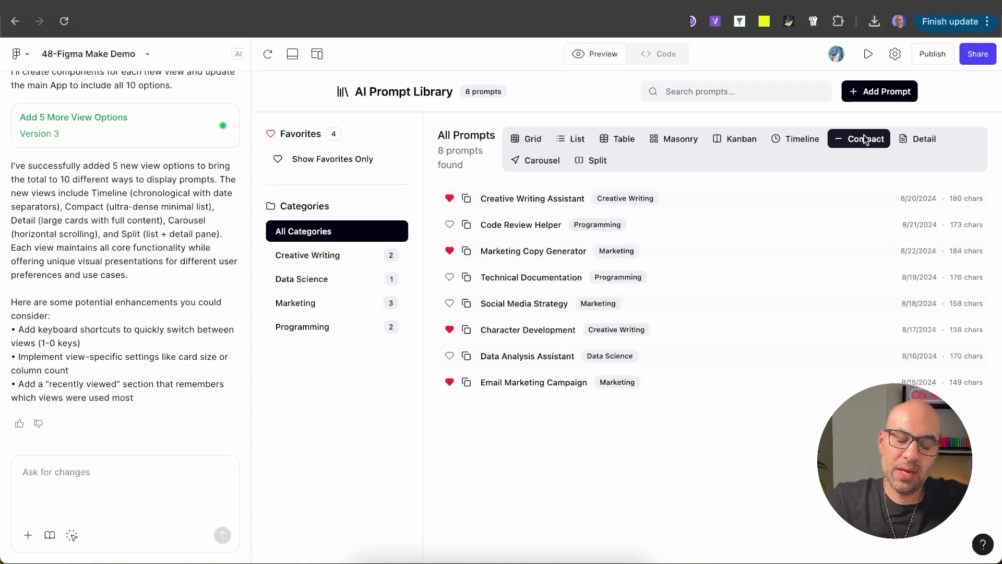
{"action": "left_click", "coordinate": [917, 140]}
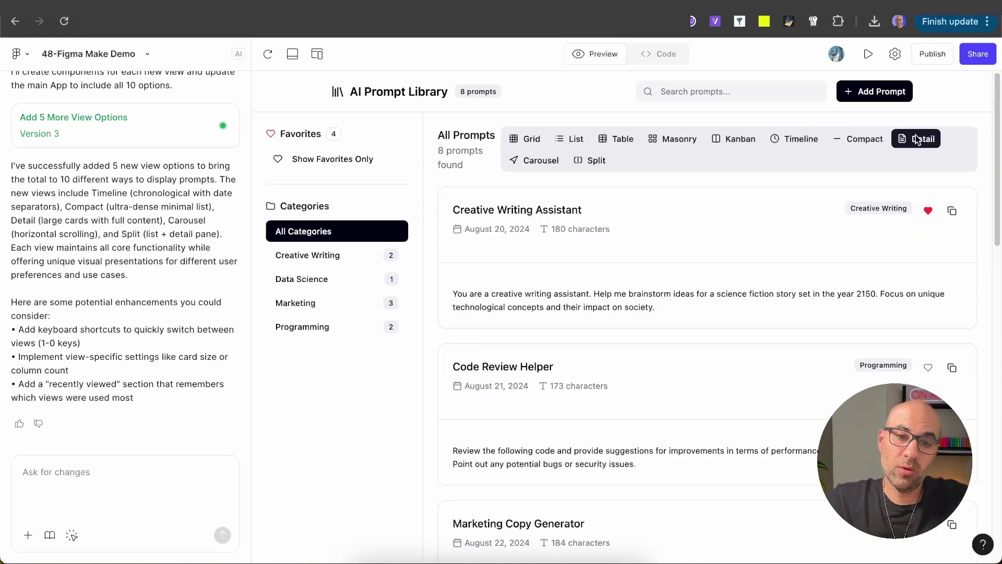
{"action": "left_click", "coordinate": [540, 161]}
{"action": "left_click_drag", "start_coordinate": [481, 387], "coordinate": [429, 395]}
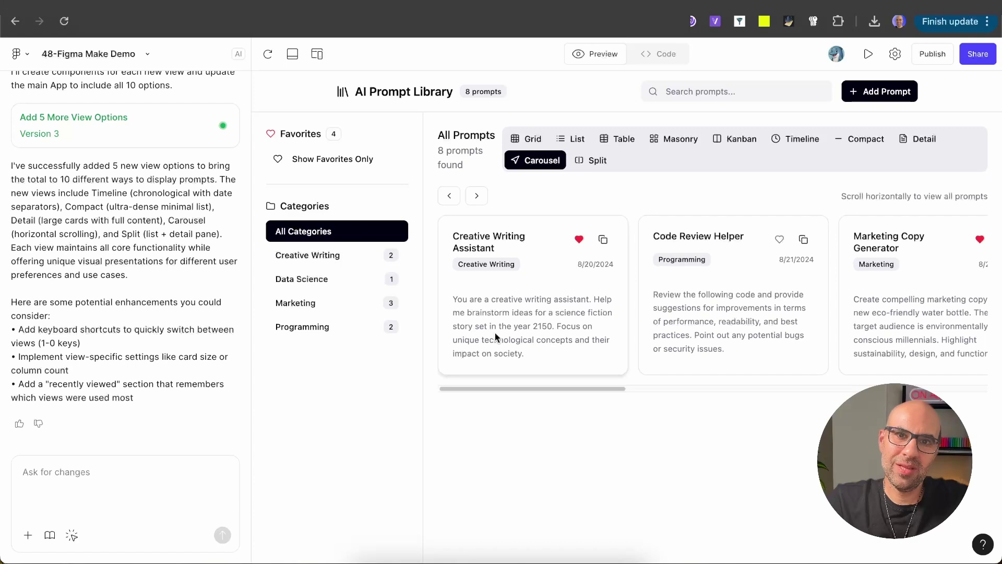
Step: Show Split view with Code Review Helper's details, then return to Wordtune
{"action": "left_click", "coordinate": [581, 161]}
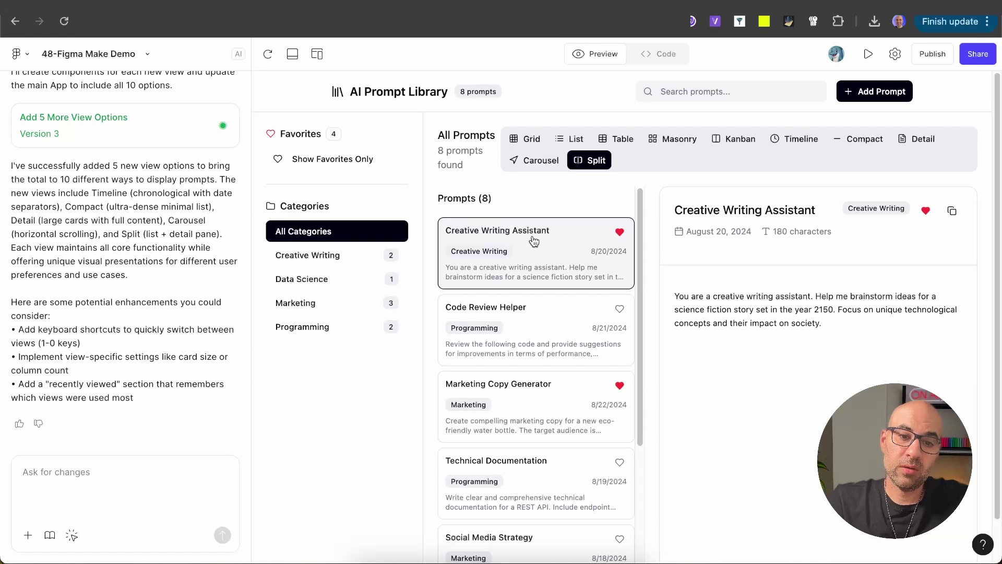
{"action": "left_click", "coordinate": [545, 331]}
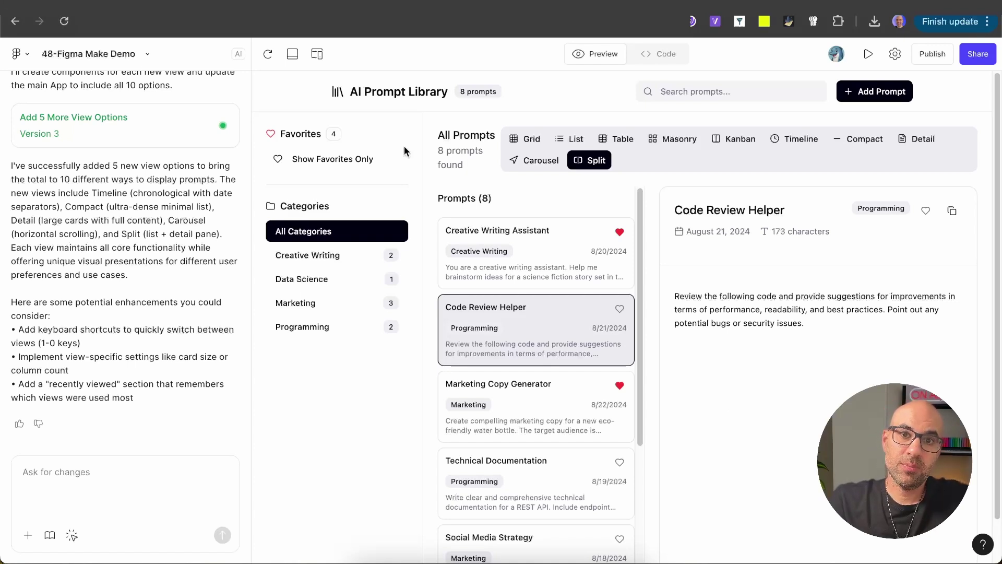
{"action": "key", "text": "ctrl+Tab"}
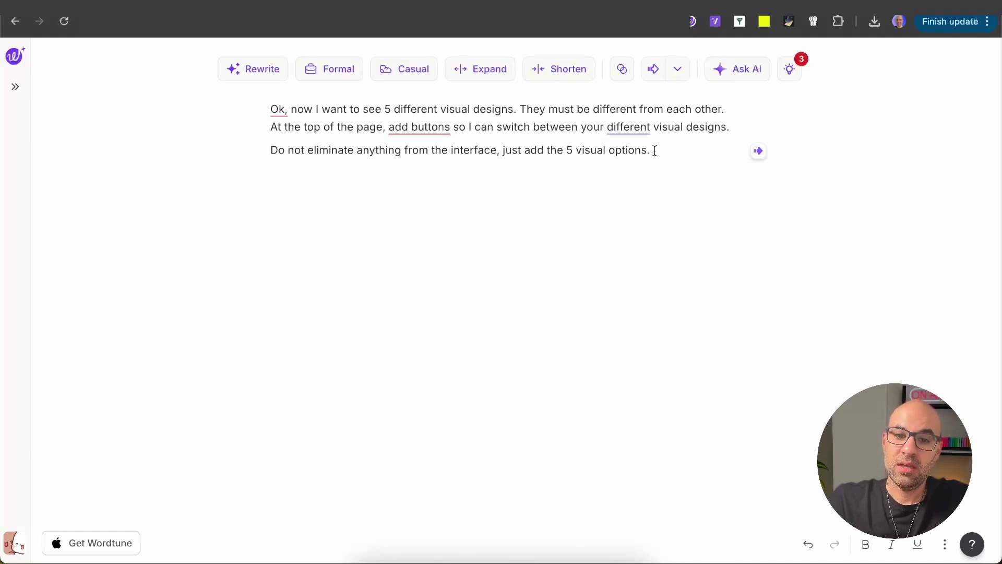
Step: Send the Wordtune request for five distinct visual designs as a Figma Make change
{"action": "left_click_drag", "start_coordinate": [654, 151], "coordinate": [201, 83]}
{"action": "key", "text": "super+c"}
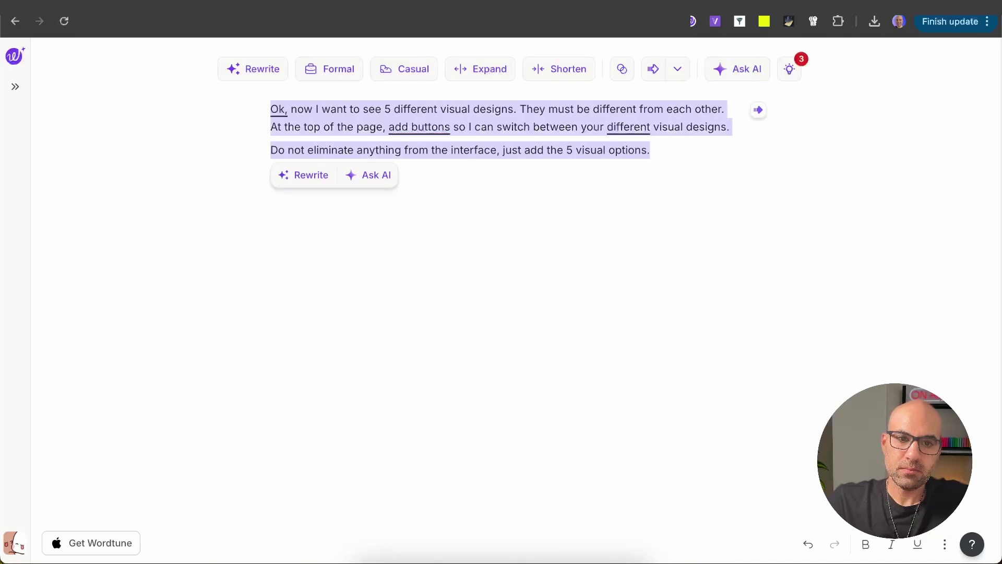
{"action": "key", "text": "super+Tab"}
{"action": "left_click", "coordinate": [87, 479]}
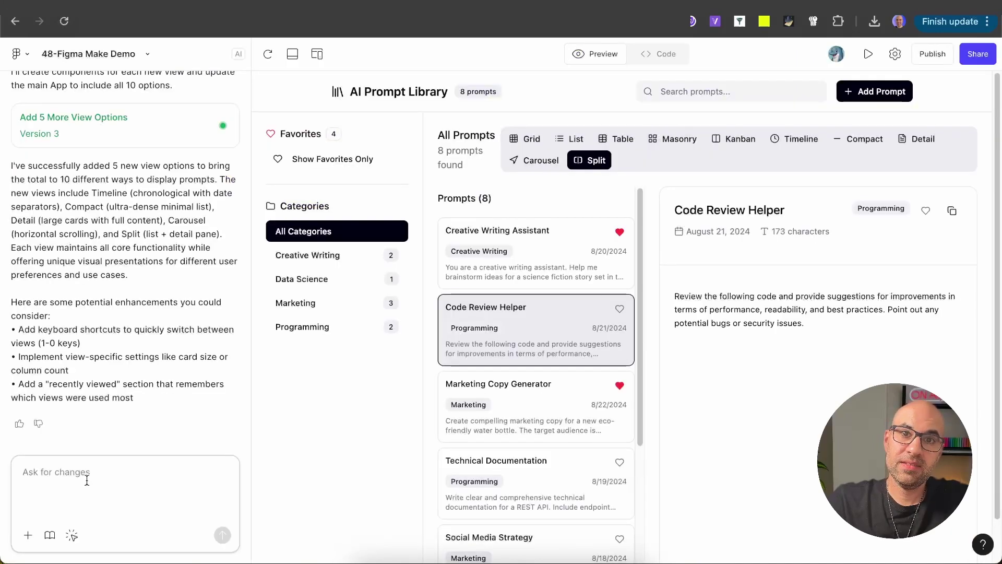
{"action": "key", "text": "super+v"}
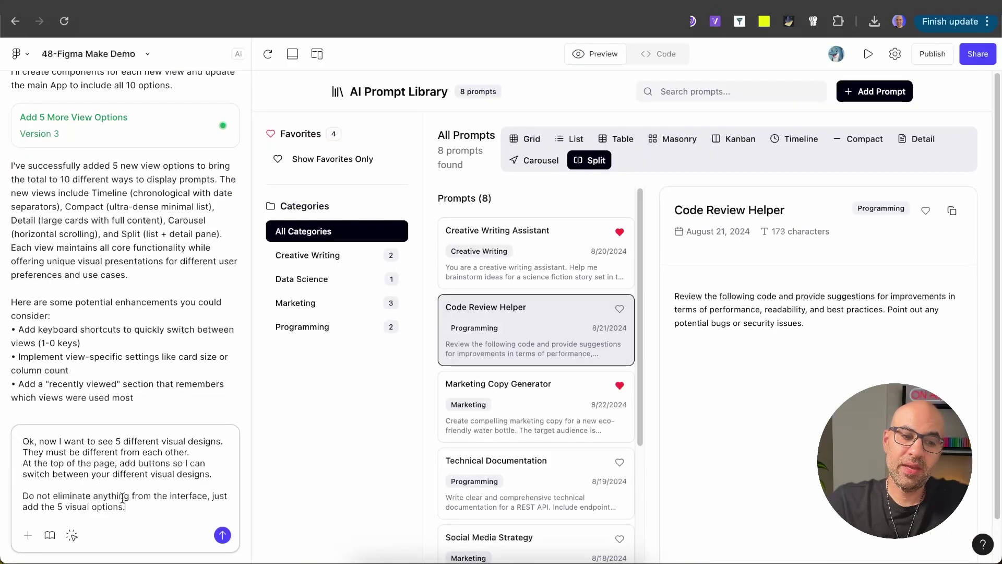
{"action": "left_click", "coordinate": [222, 535]}
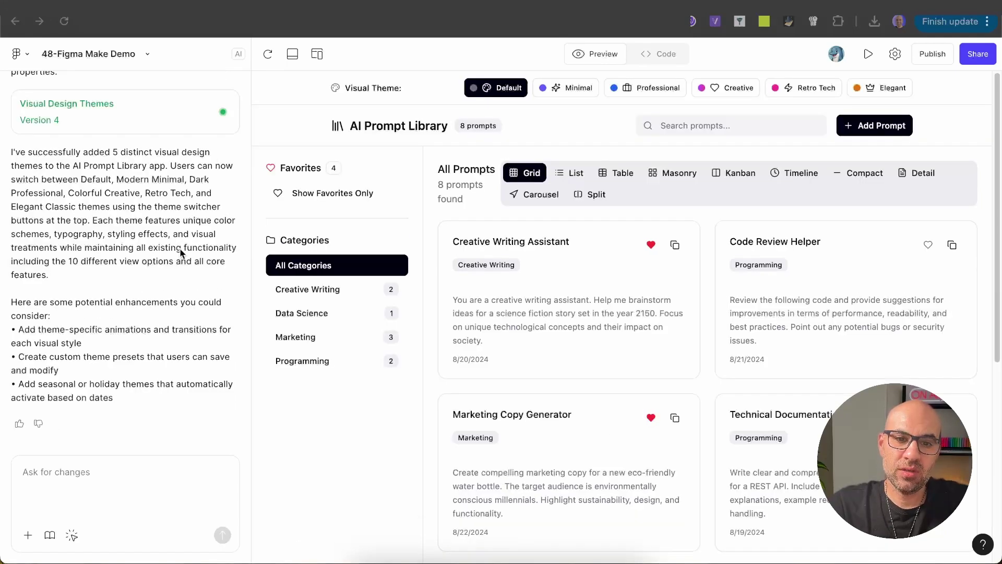
Step: Switch the preview through Minimal, Professional, Creative and Retro Tech themes
{"action": "left_click", "coordinate": [560, 87]}
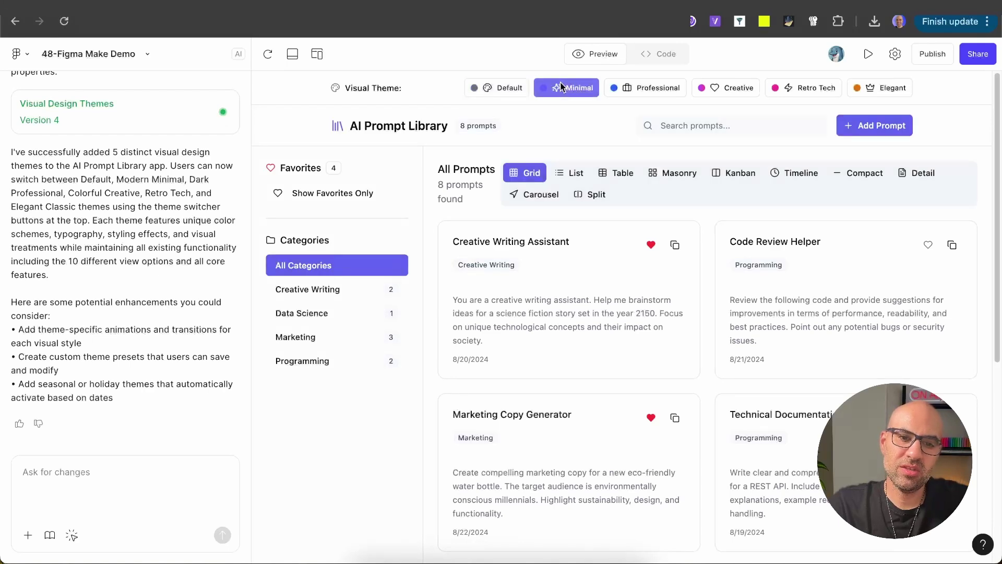
{"action": "left_click", "coordinate": [651, 91]}
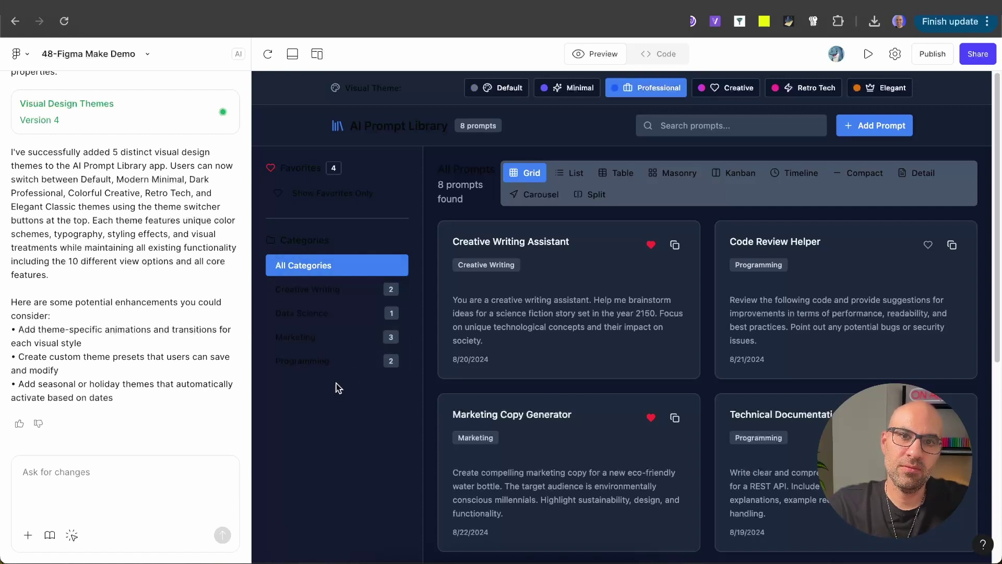
{"action": "left_click", "coordinate": [715, 94]}
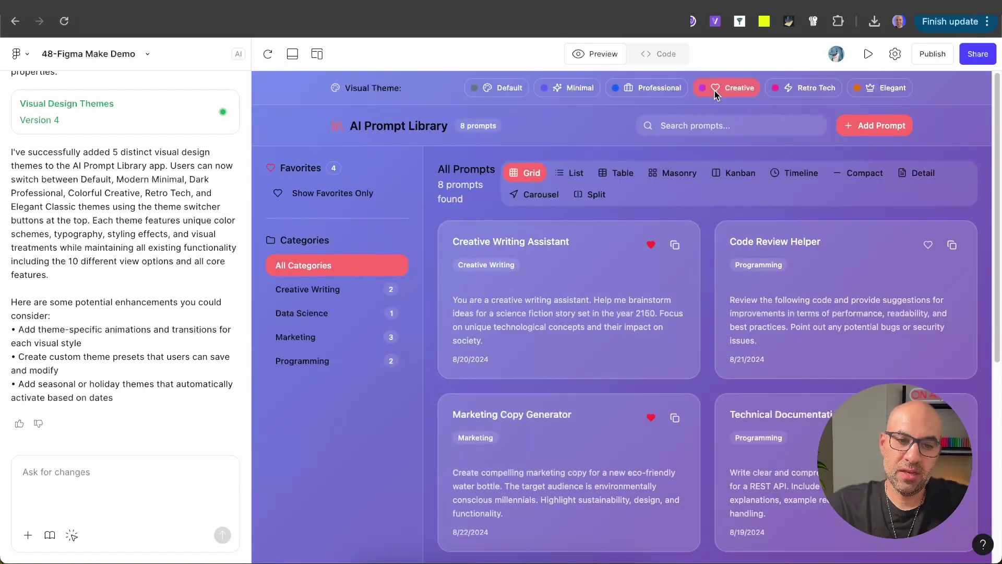
{"action": "left_click", "coordinate": [808, 90]}
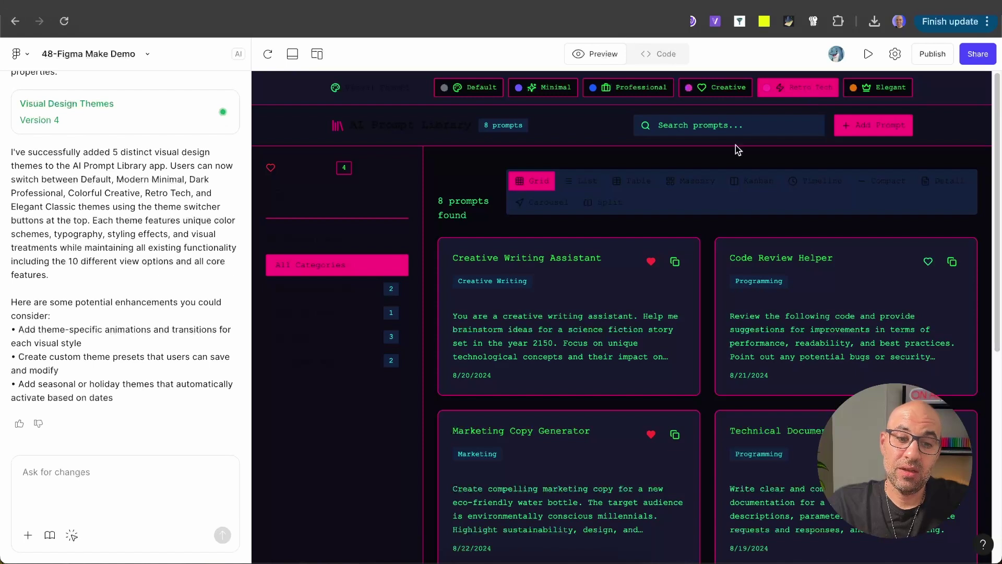
Step: Check the hard-to-read category names, then apply the light Elegant theme
{"action": "left_click_drag", "start_coordinate": [371, 419], "coordinate": [317, 302]}
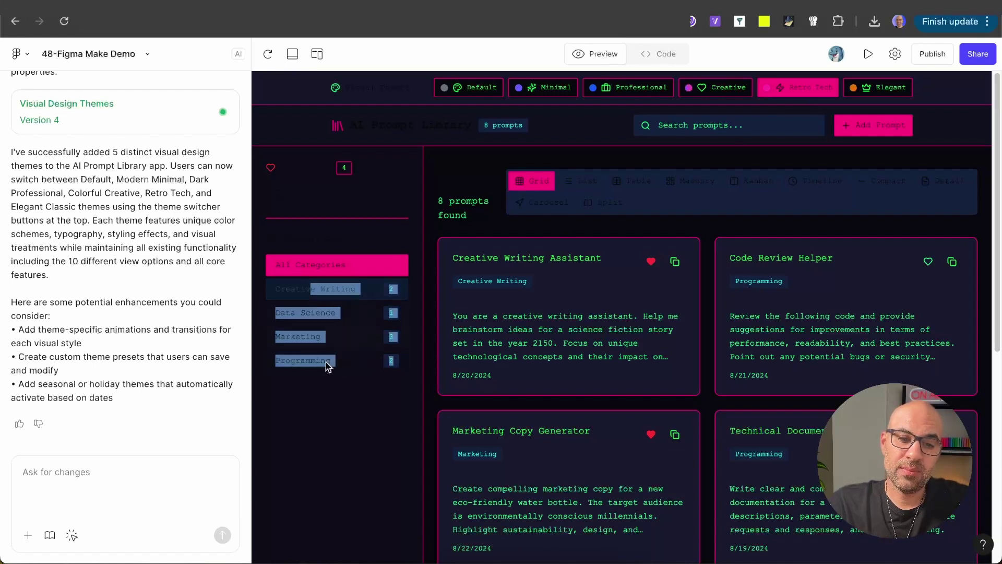
{"action": "left_click", "coordinate": [341, 403]}
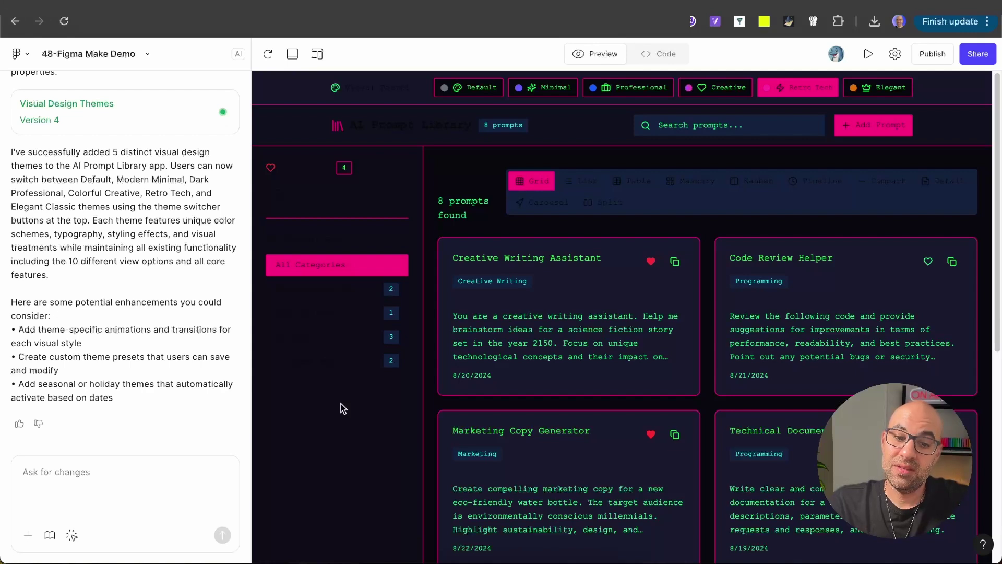
{"action": "left_click", "coordinate": [876, 93]}
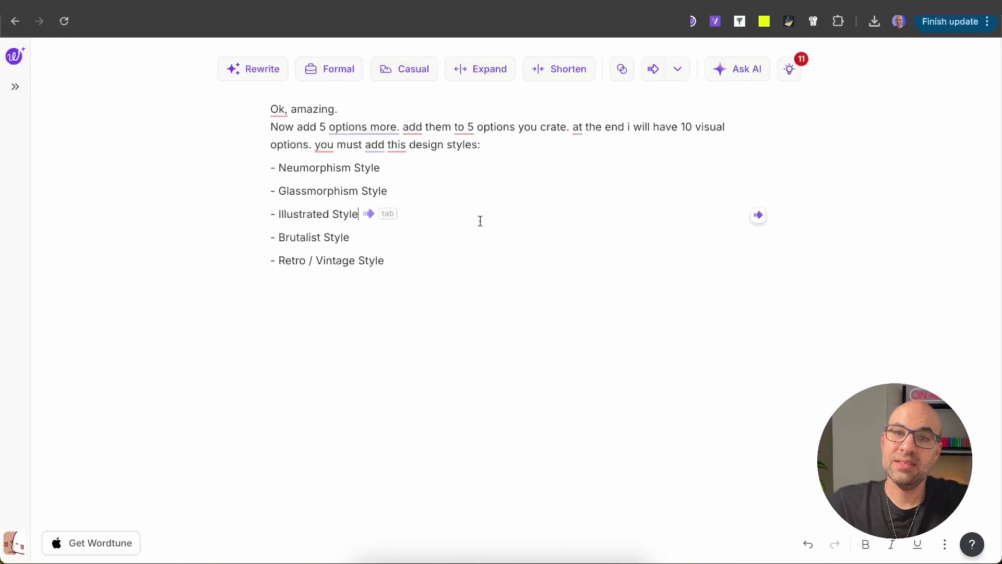
Step: Select the full Wordtune request for Neumorphism, Glassmorphism, Illustrated, Brutalist and Retro / Vintage styles
{"action": "left_click_drag", "start_coordinate": [406, 273], "coordinate": [260, 176]}
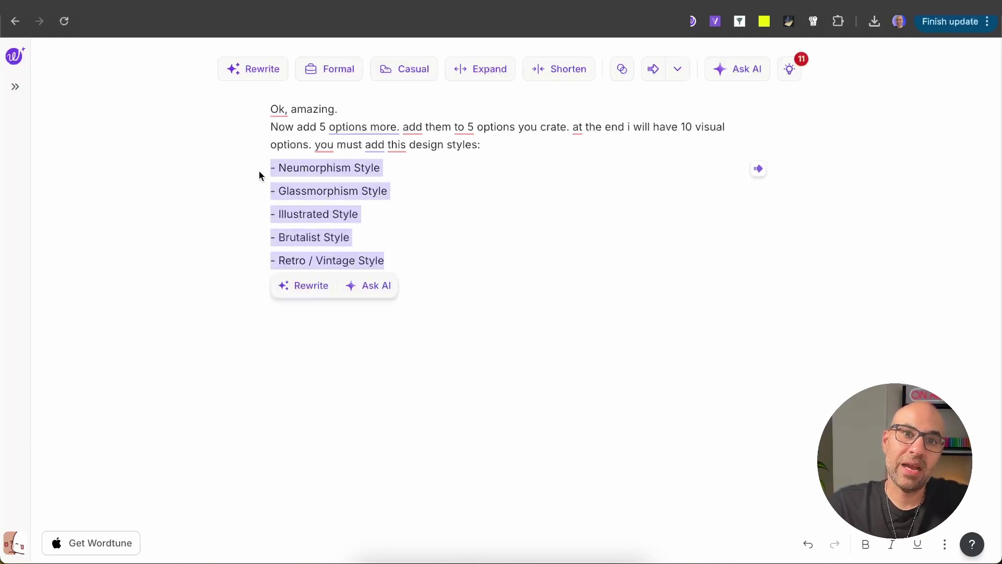
{"action": "left_click", "coordinate": [473, 195]}
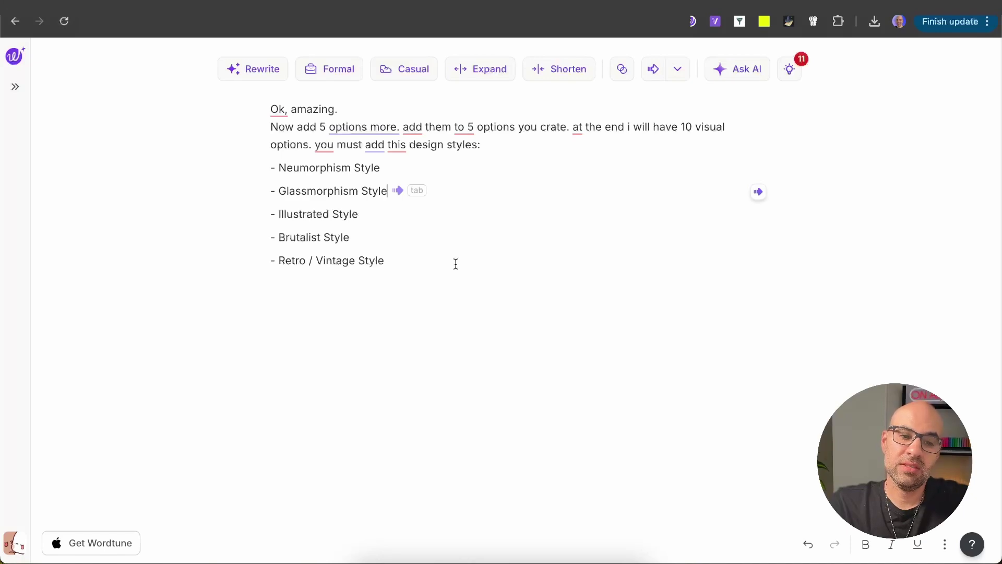
{"action": "left_click_drag", "start_coordinate": [412, 260], "coordinate": [272, 101]}
{"action": "key", "text": "ctrl+c"}
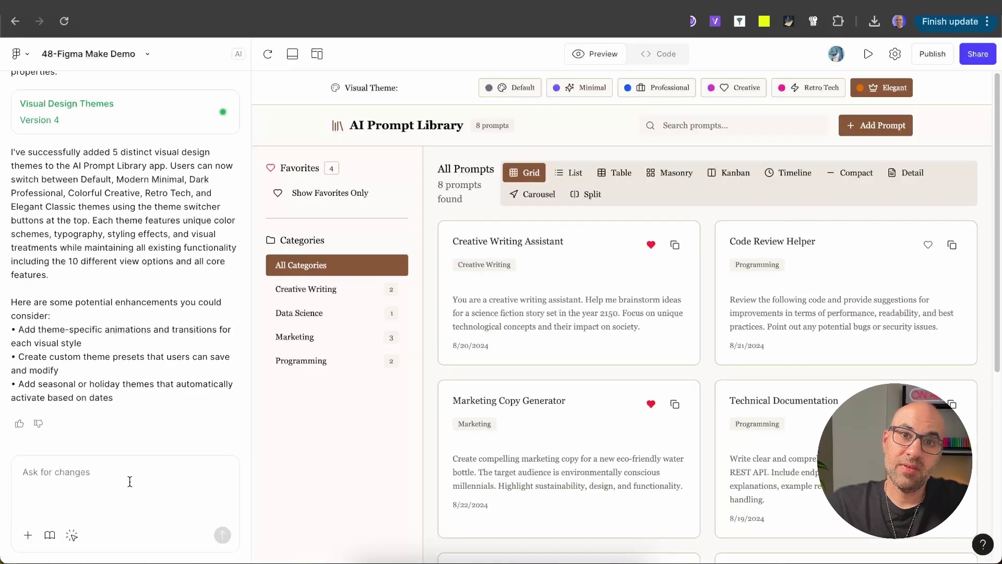
Step: Ask Figma Make for five more themes: Neumorphism, Glassmorphism, Illustrated, Brutalist and Vintage
{"action": "left_click", "coordinate": [130, 480]}
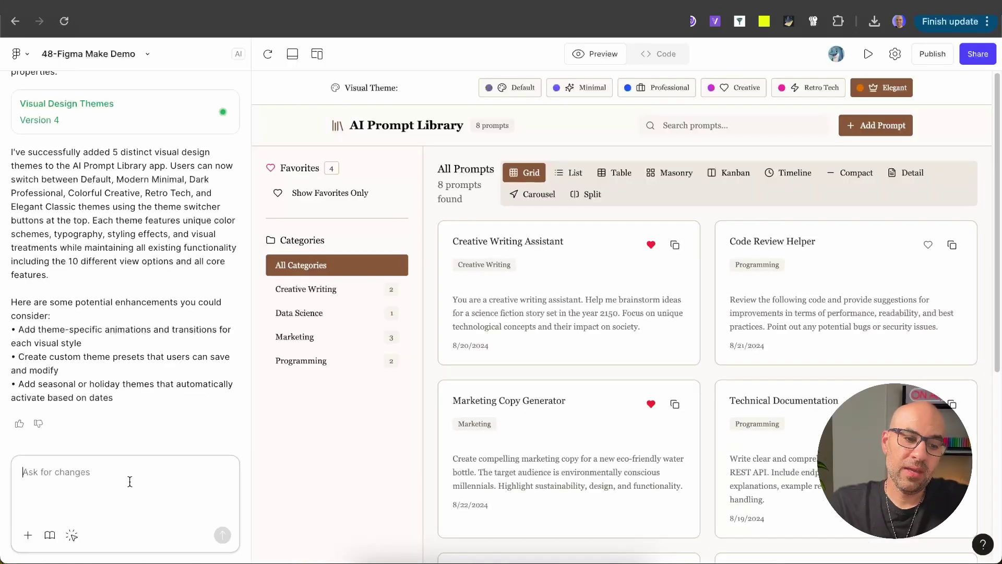
{"action": "key", "text": "ctrl+v"}
{"action": "left_click", "coordinate": [222, 535]}
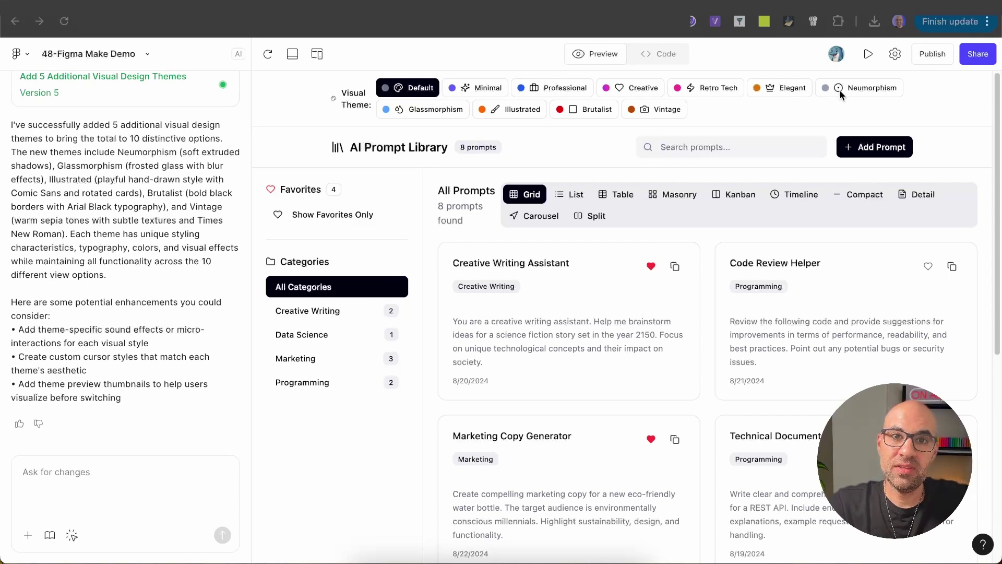
Step: Preview the Neumorphism, Glassmorphism, Illustrated, Brutalist and Vintage themes, then return to Elegant
{"action": "left_click", "coordinate": [856, 88]}
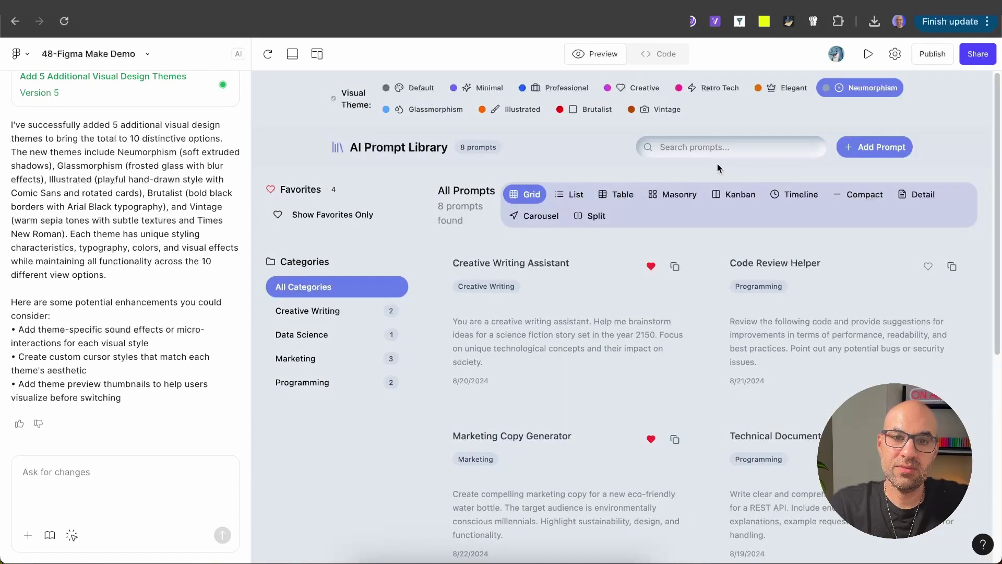
{"action": "left_click", "coordinate": [440, 114]}
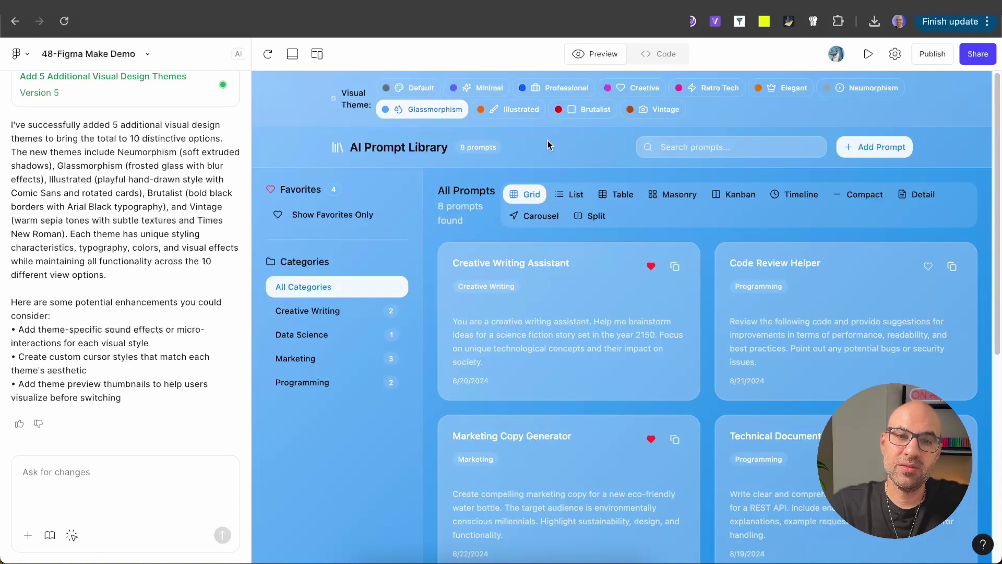
{"action": "left_click", "coordinate": [511, 110]}
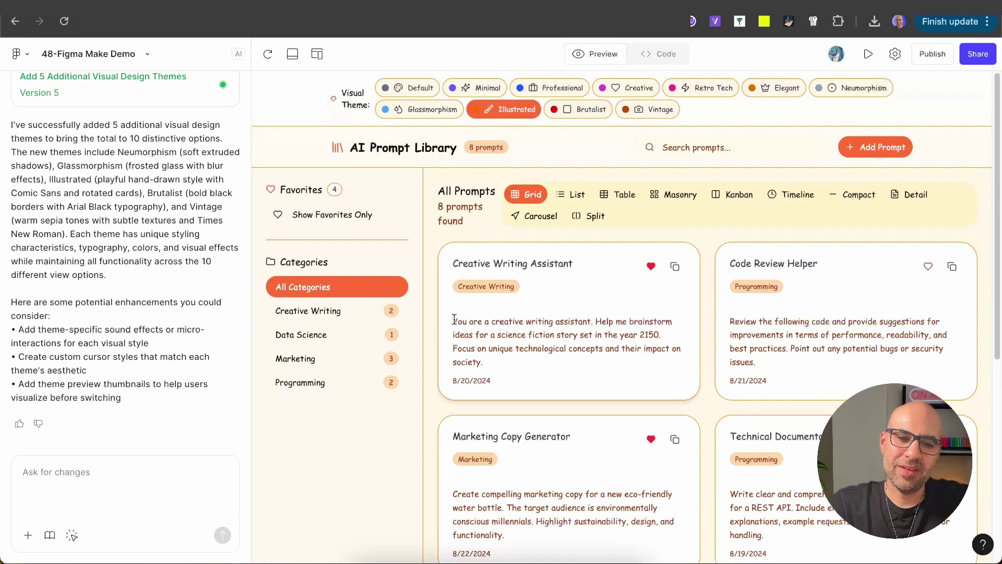
{"action": "left_click_drag", "start_coordinate": [454, 319], "coordinate": [597, 348]}
{"action": "left_click", "coordinate": [579, 106]}
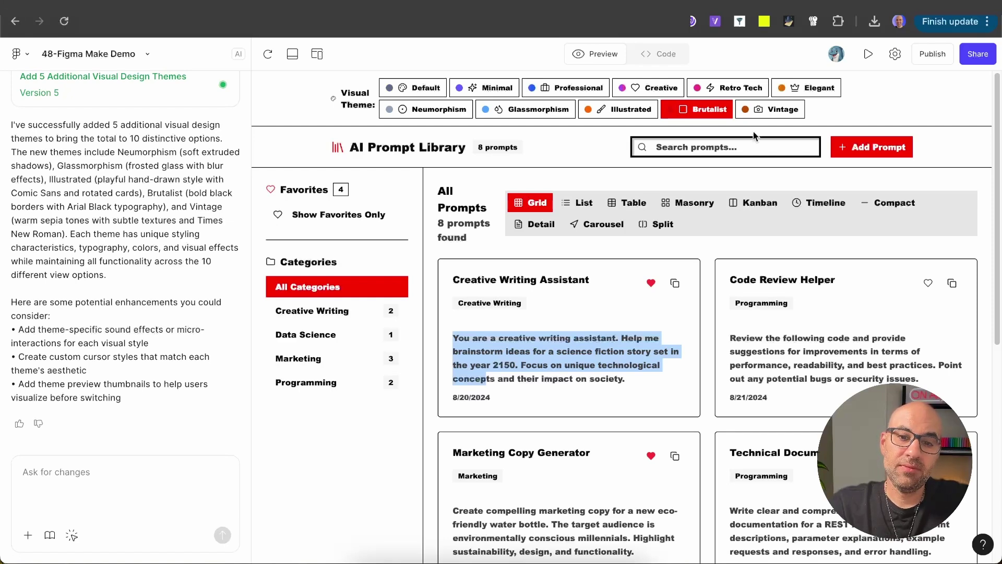
{"action": "left_click", "coordinate": [756, 112]}
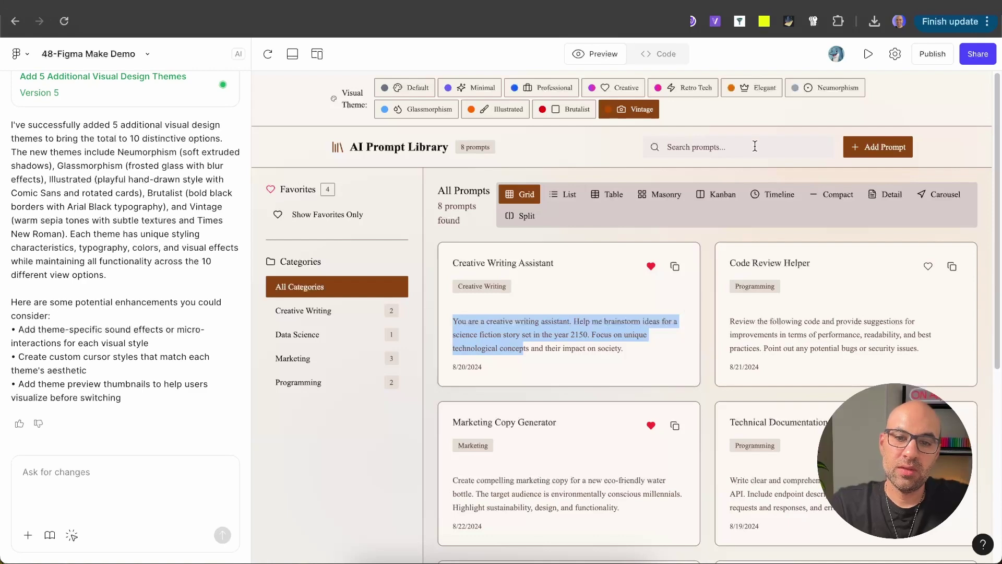
{"action": "left_click", "coordinate": [750, 88]}
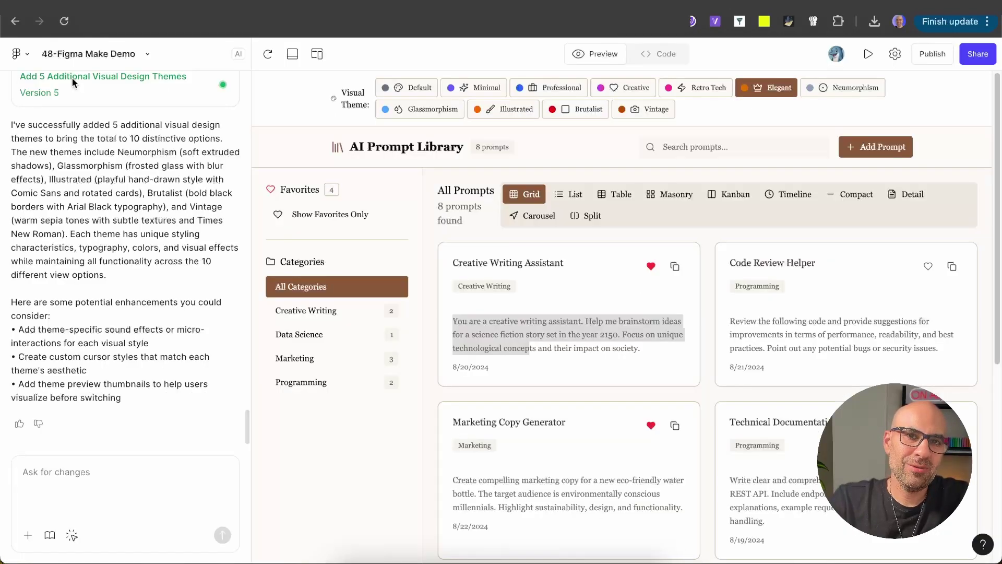
Step: Start a new Make via File > New Make and paste the sketch frame into its prompt
{"action": "left_click", "coordinate": [25, 57]}
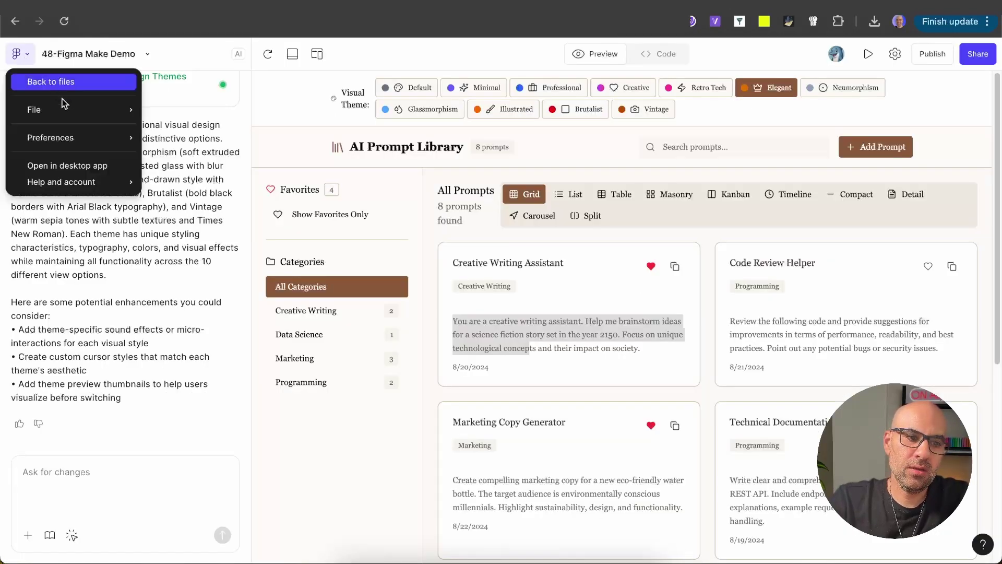
{"action": "mouse_move", "coordinate": [79, 110]}
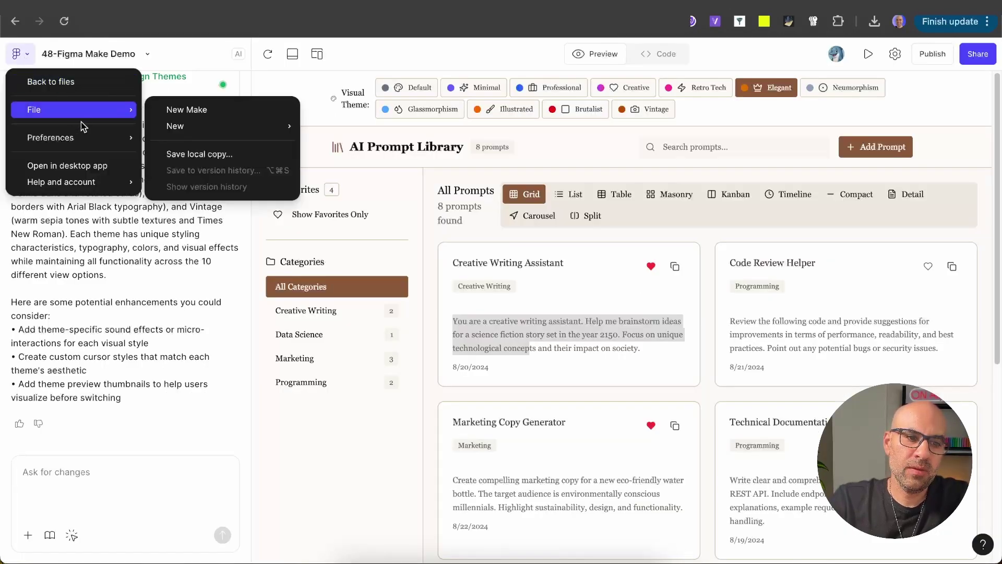
{"action": "left_click", "coordinate": [218, 111]}
{"action": "key", "text": "super+v"}
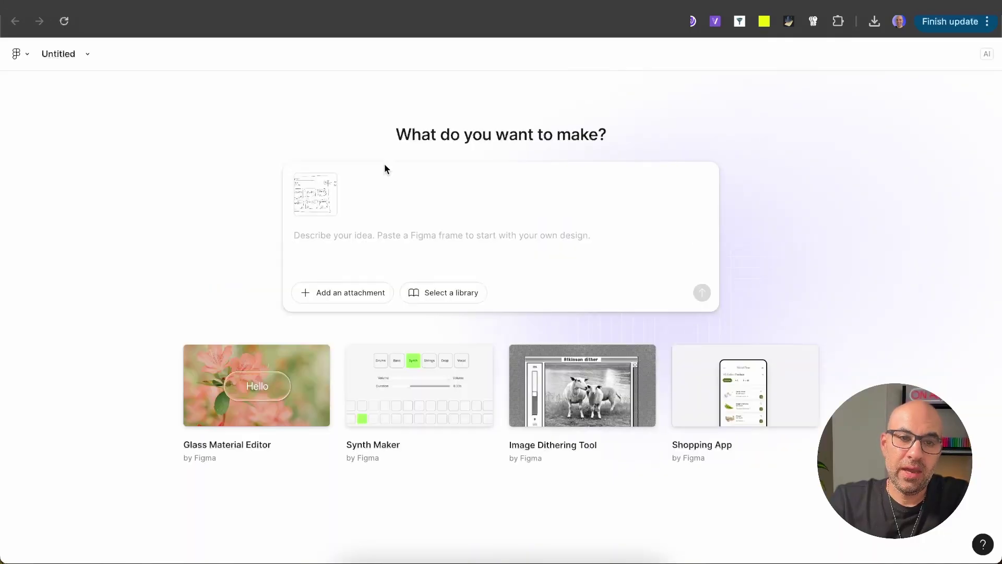
Step: Switch to the Wordtune draft of the app description and briefly select part of its feature list
{"action": "key", "text": "ctrl+Tab"}
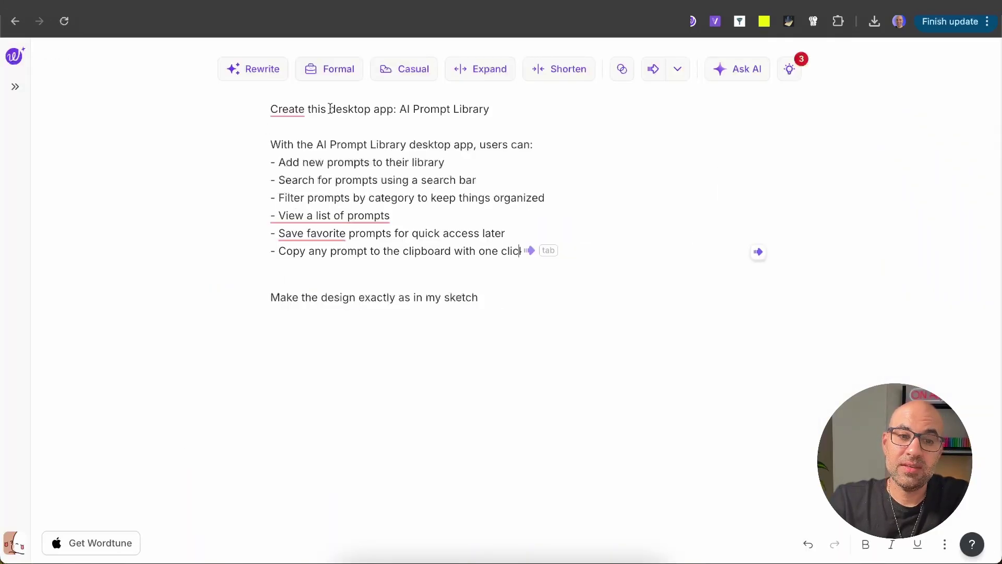
{"action": "left_click", "coordinate": [527, 273]}
{"action": "left_click_drag", "start_coordinate": [535, 265], "coordinate": [264, 148]}
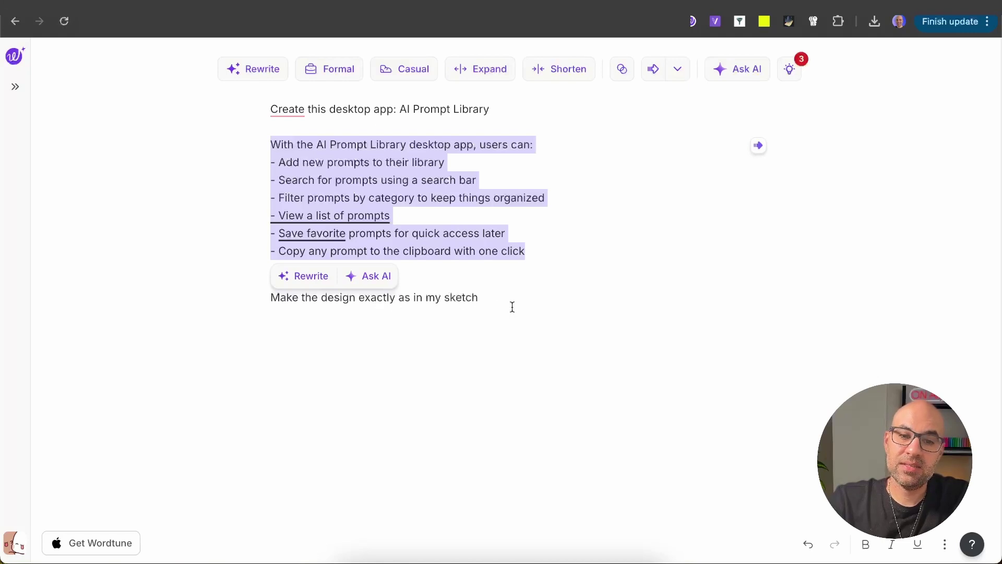
{"action": "left_click", "coordinate": [491, 298]}
Step: Copy the whole app description into the Make prompt with the sketch and generate the app
{"action": "key", "text": "super+a"}
{"action": "key", "text": "super+c"}
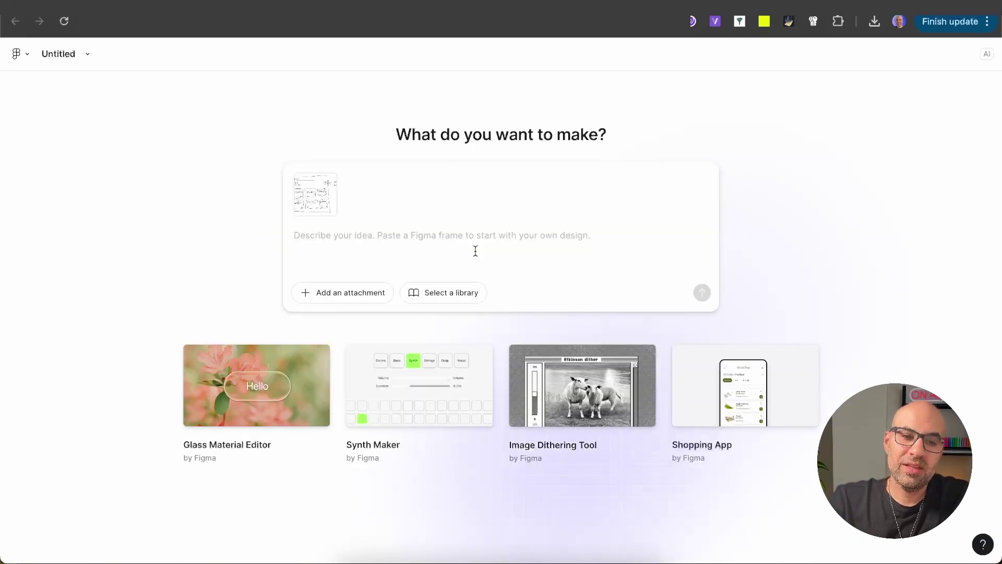
{"action": "key", "text": "super+v"}
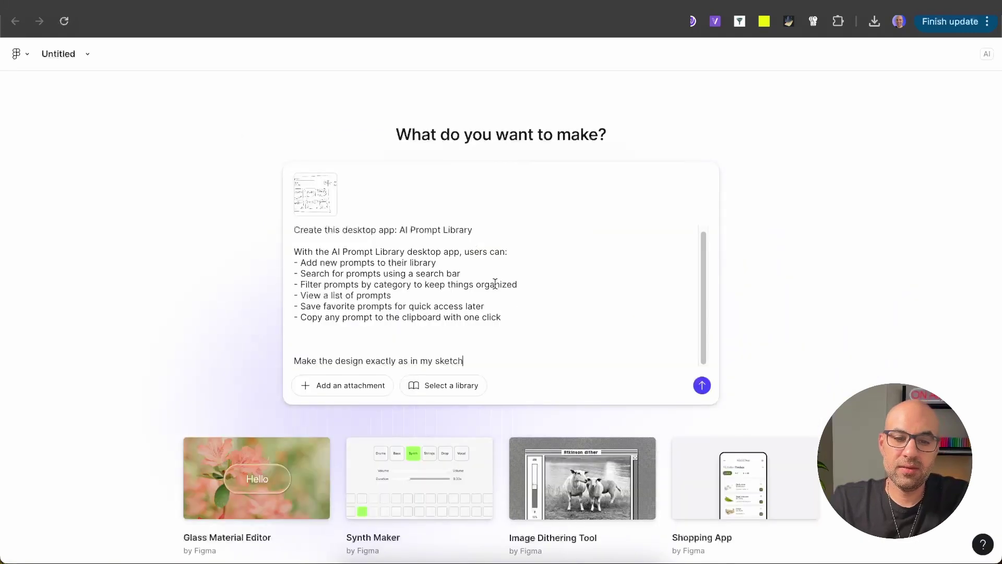
{"action": "left_click", "coordinate": [703, 385]}
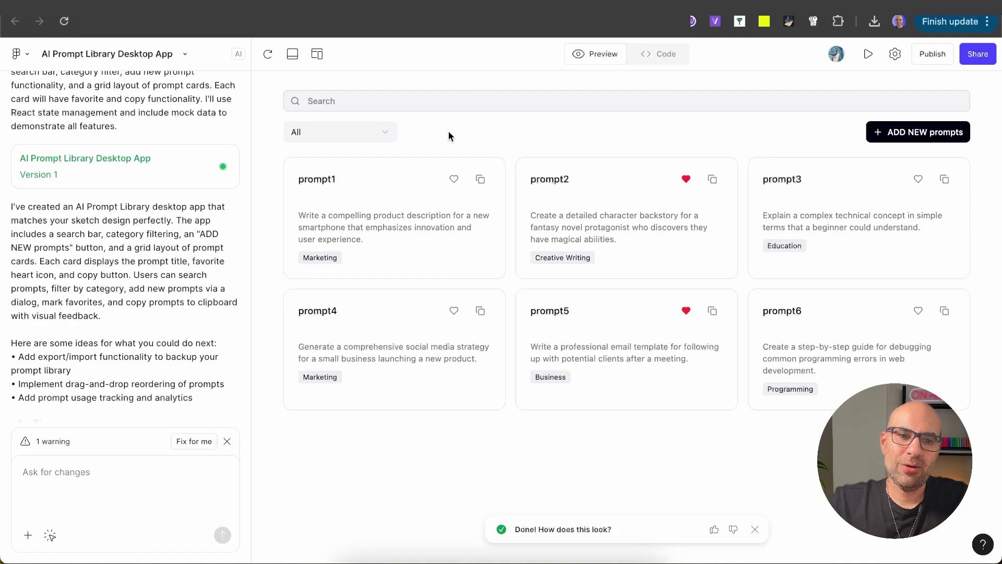
{"action": "left_click", "coordinate": [414, 101]}
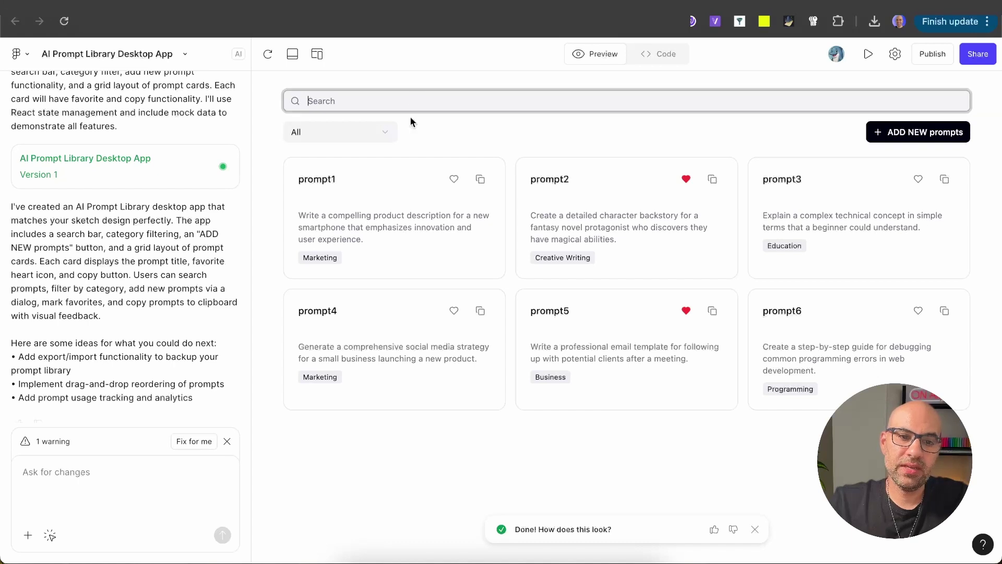
{"action": "left_click", "coordinate": [382, 136]}
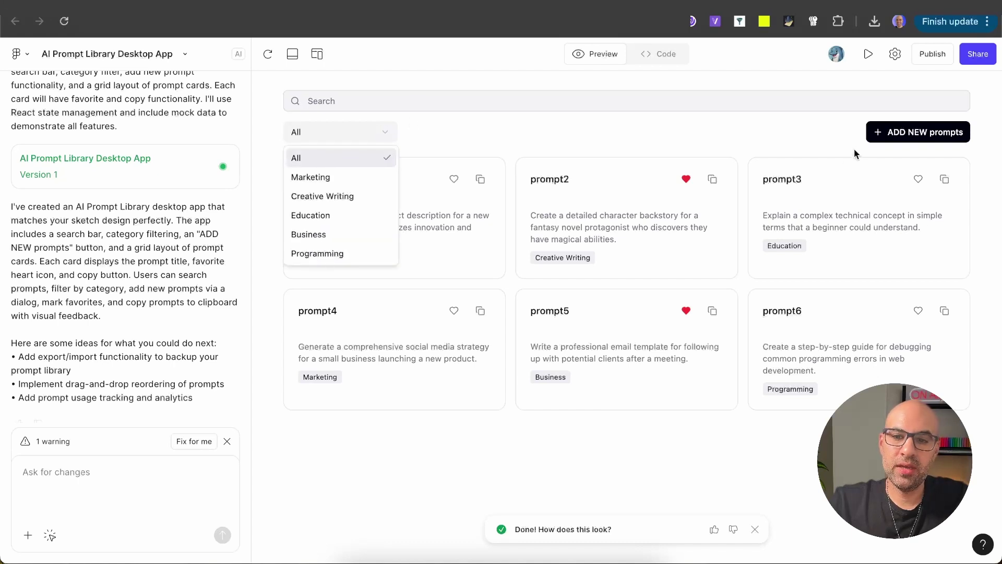
{"action": "left_click", "coordinate": [903, 139]}
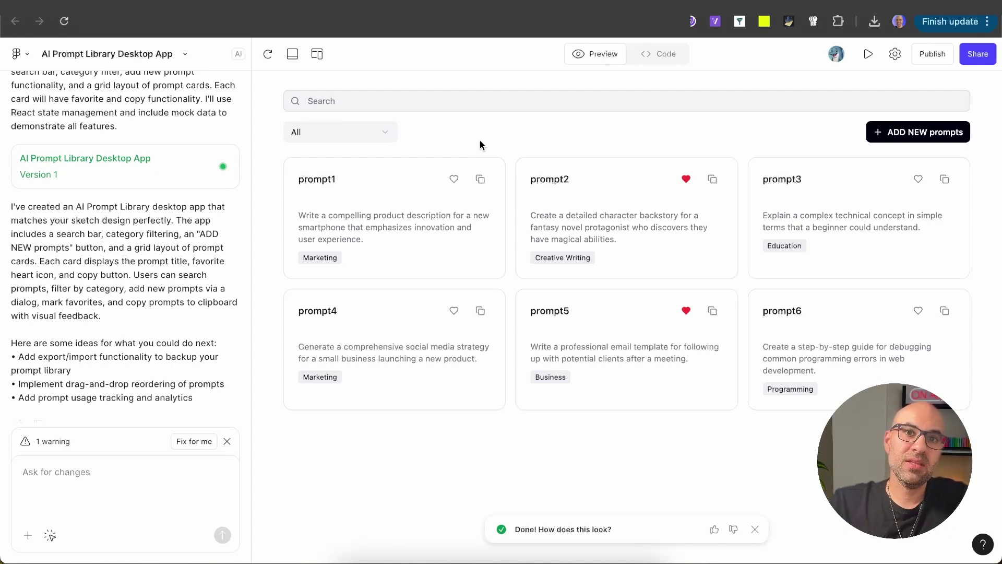
{"action": "left_click", "coordinate": [116, 503]}
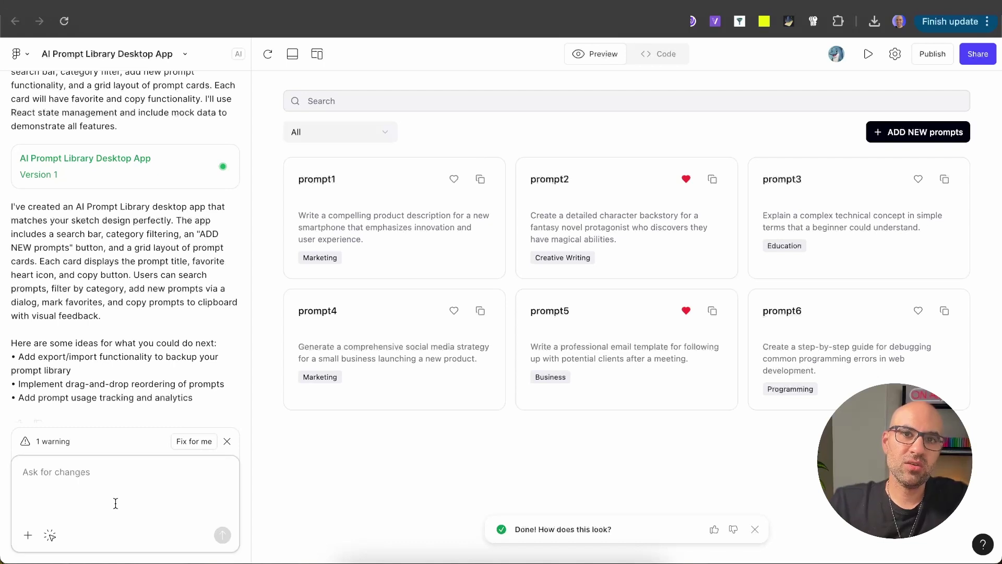